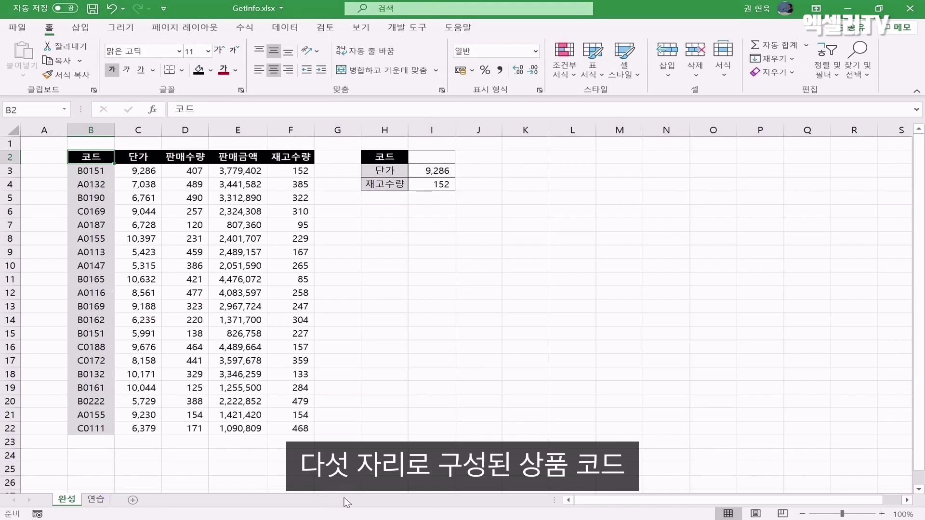
# - Enter the partial code 165 in cell I2 of the 완성 sheet to look up its unit price and stock
pyautogui.click(439, 158)
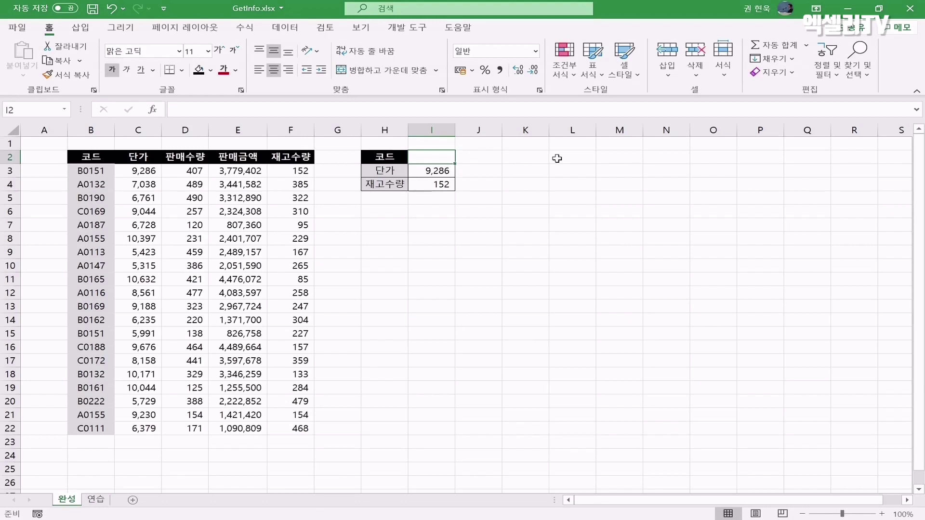
pyautogui.click(450, 174)
pyautogui.click(444, 185)
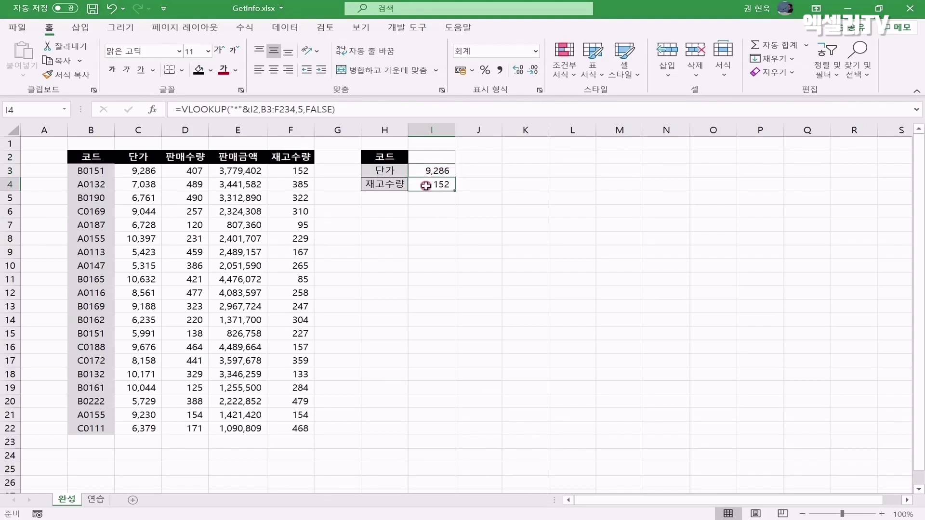
pyautogui.click(425, 158)
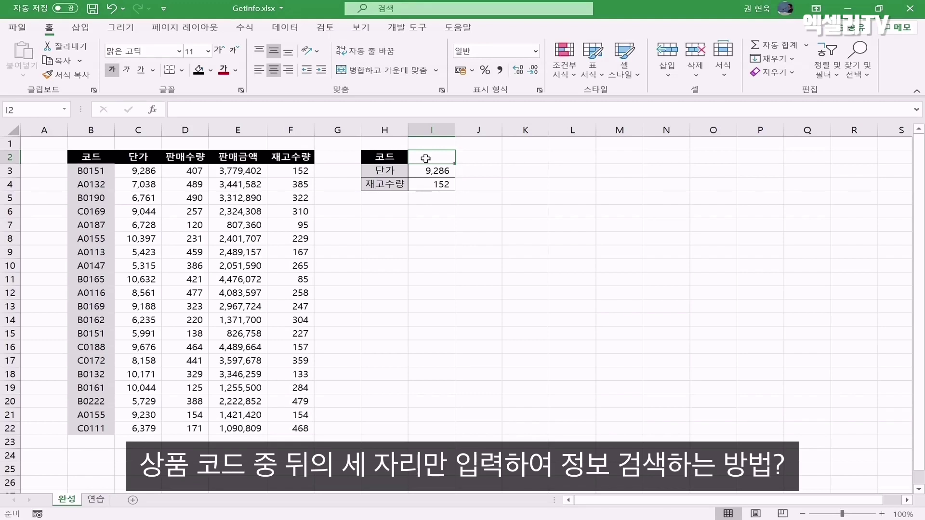
pyautogui.write('165')
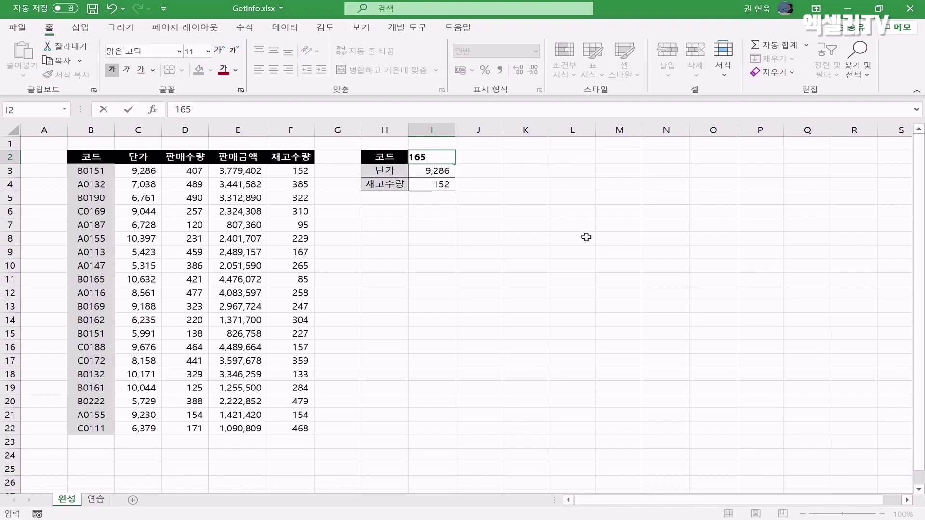
pyautogui.press('Return')
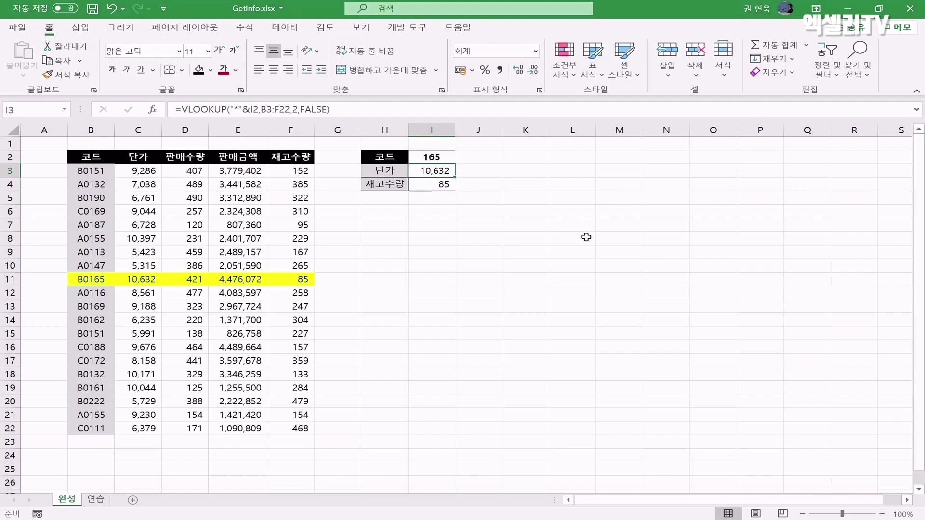
# - Mark the table, code B0165 and its unit price and stock in ink, with arrows to the matching result cells
pyautogui.moveTo(55, 150)
pyautogui.mouseDown()
pyautogui.moveTo(50, 270)
pyautogui.moveTo(67, 461)
pyautogui.moveTo(314, 460)
pyautogui.moveTo(321, 197)
pyautogui.moveTo(209, 140)
pyautogui.moveTo(50, 151)
pyautogui.mouseUp()
pyautogui.moveTo(111, 283)
pyautogui.mouseDown()
pyautogui.moveTo(76, 273)
pyautogui.moveTo(110, 284)
pyautogui.mouseUp()
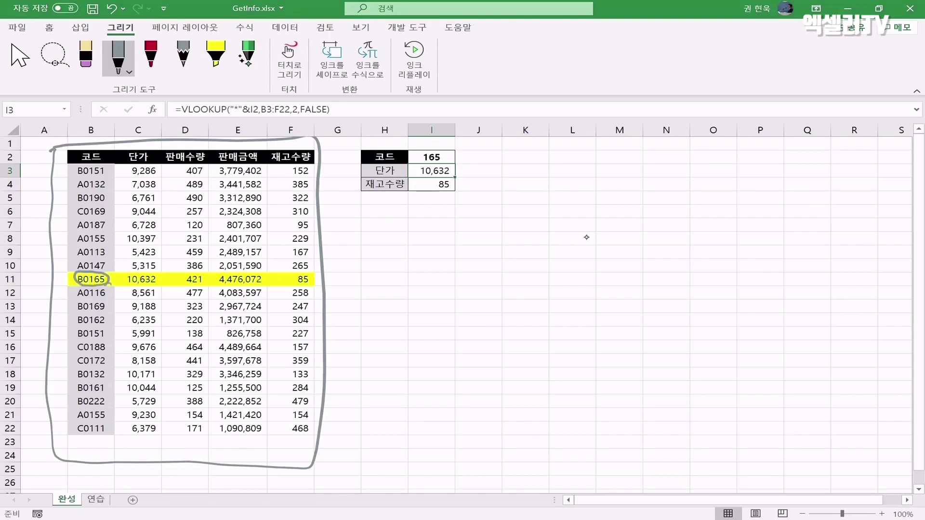
pyautogui.moveTo(127, 285)
pyautogui.mouseDown()
pyautogui.moveTo(158, 285)
pyautogui.moveTo(173, 267)
pyautogui.moveTo(342, 193)
pyautogui.moveTo(411, 171)
pyautogui.moveTo(407, 178)
pyautogui.mouseUp()
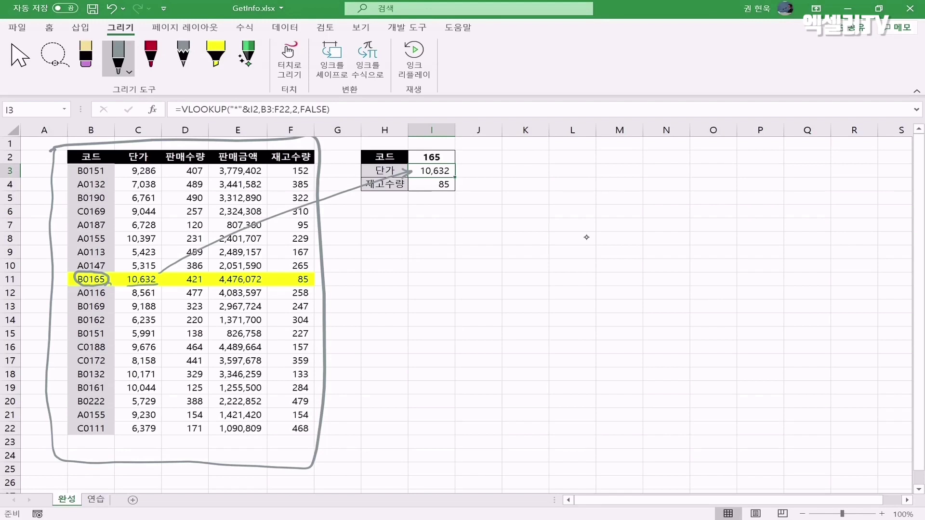
pyautogui.moveTo(309, 288)
pyautogui.mouseDown()
pyautogui.moveTo(289, 288)
pyautogui.moveTo(310, 270)
pyautogui.moveTo(312, 285)
pyautogui.moveTo(419, 268)
pyautogui.moveTo(425, 187)
pyautogui.moveTo(433, 193)
pyautogui.mouseUp()
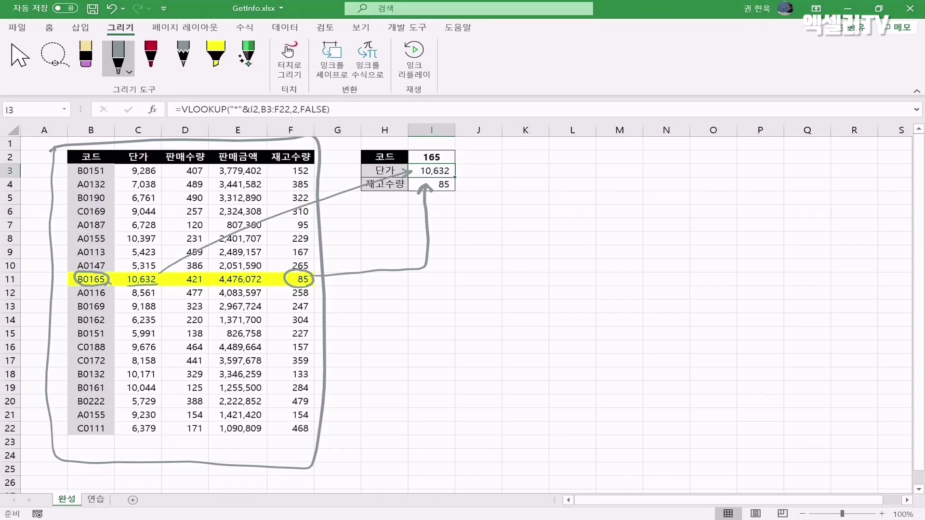
pyautogui.moveTo(441, 165)
pyautogui.mouseDown()
pyautogui.moveTo(422, 163)
pyautogui.moveTo(447, 153)
pyautogui.mouseUp()
# - Undo all the ink annotations on the 완성 sheet
pyautogui.hotkey('ctrl', 'z')
pyautogui.hotkey('ctrl', 'z')
pyautogui.hotkey('ctrl', 'z')
pyautogui.hotkey('ctrl', 'z')
pyautogui.hotkey('ctrl', 'z')
pyautogui.hotkey('ctrl', 'z')
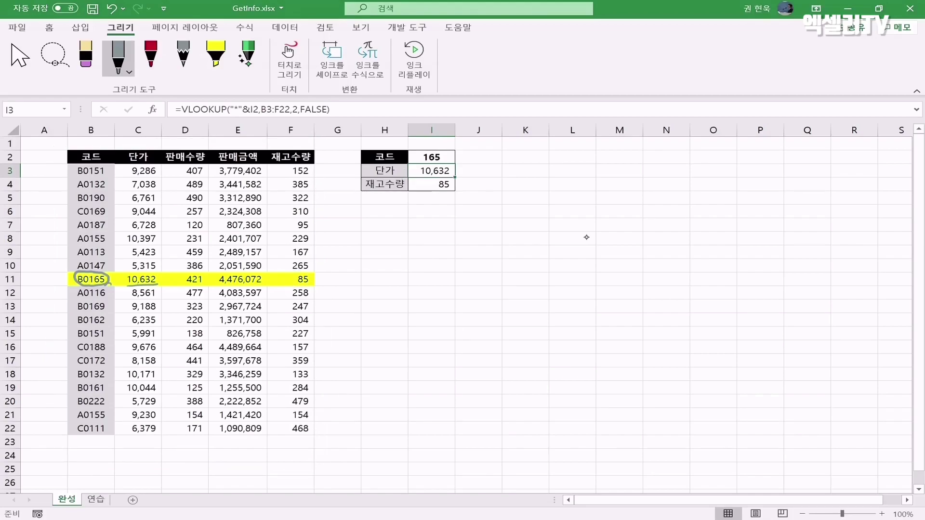
pyautogui.hotkey('ctrl', 'z')
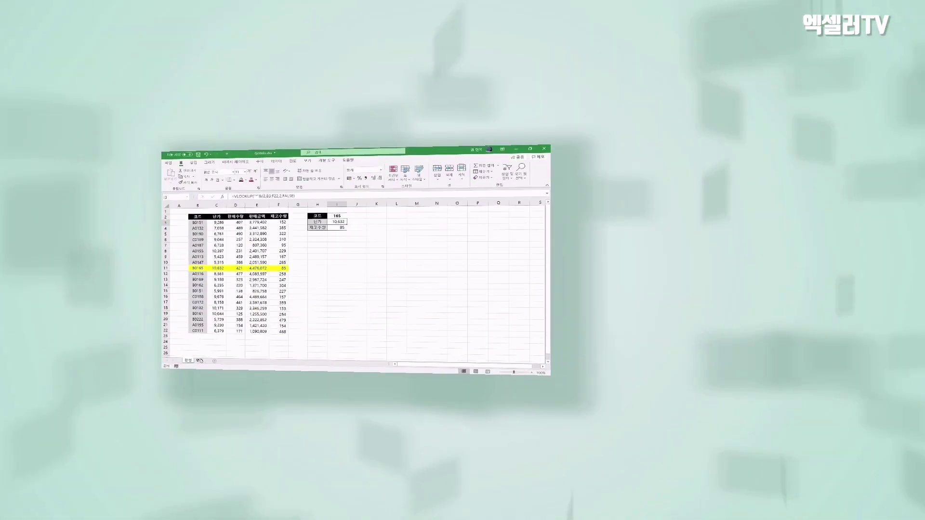
# - Enter the full product code B0165 in cell I2 of the 연습 sheet
pyautogui.click(199, 361)
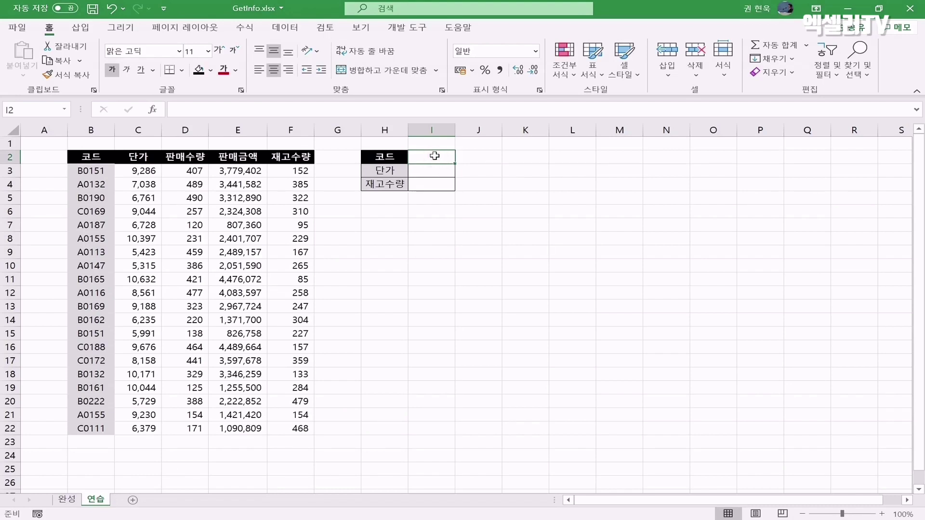
pyautogui.write('B')
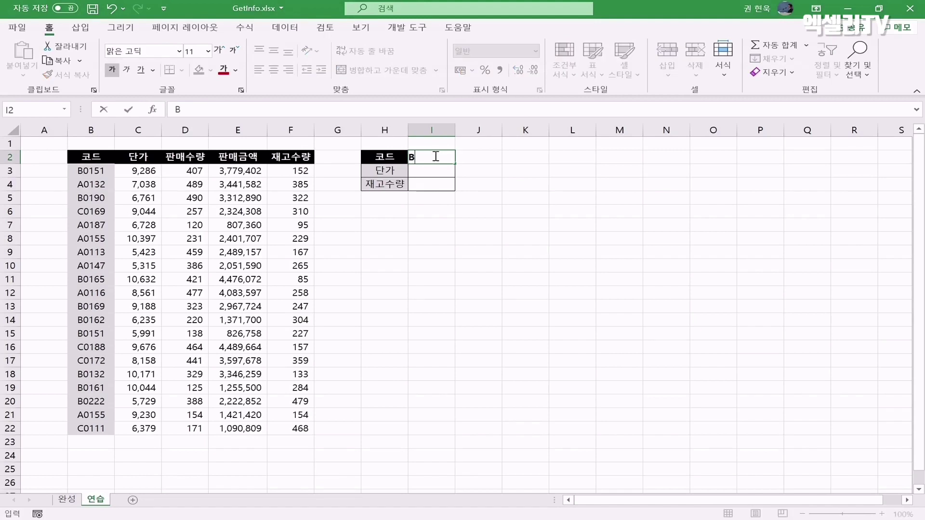
pyautogui.write('0165')
pyautogui.press('Return')
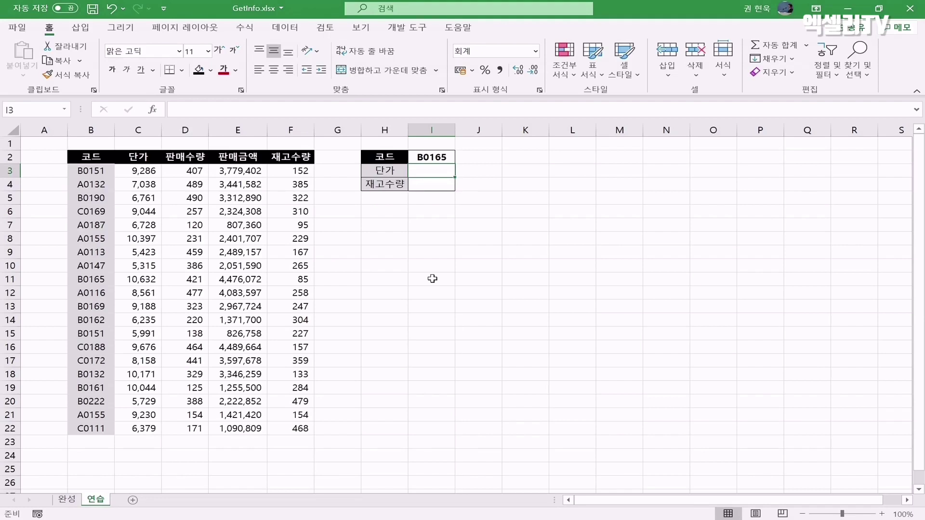
# - Handwrite "VLOOKUP(" in ink in the empty area below the lookup table
pyautogui.click(573, 388)
pyautogui.moveTo(372, 280)
pyautogui.mouseDown()
pyautogui.moveTo(383, 289)
pyautogui.moveTo(392, 275)
pyautogui.mouseUp()
pyautogui.moveTo(398, 281)
pyautogui.mouseDown()
pyautogui.moveTo(395, 297)
pyautogui.moveTo(413, 295)
pyautogui.mouseUp()
pyautogui.moveTo(424, 283)
pyautogui.mouseDown()
pyautogui.moveTo(418, 294)
pyautogui.moveTo(443, 282)
pyautogui.moveTo(449, 297)
pyautogui.moveTo(493, 292)
pyautogui.mouseUp()
pyautogui.moveTo(498, 277)
pyautogui.mouseDown()
pyautogui.moveTo(497, 289)
pyautogui.moveTo(515, 301)
pyautogui.mouseUp()
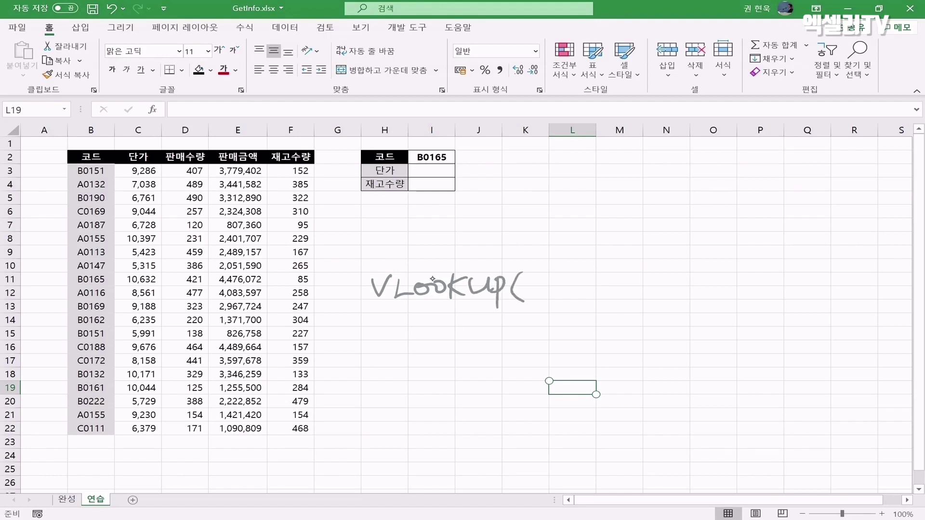
# - Handwrite the first two function arguments, "찾을값, 찾을영역,", after the opening parenthesis
pyautogui.moveTo(527, 270); pyautogui.dragTo(531, 272)
pyautogui.moveTo(524, 279); pyautogui.dragTo(539, 285)
pyautogui.moveTo(540, 279)
pyautogui.mouseDown()
pyautogui.moveTo(537, 299)
pyautogui.moveTo(549, 279)
pyautogui.mouseUp()
pyautogui.moveTo(538, 289); pyautogui.dragTo(567, 293)
pyautogui.moveTo(574, 278); pyautogui.dragTo(575, 302)
pyautogui.moveTo(576, 280)
pyautogui.mouseDown()
pyautogui.moveTo(588, 282)
pyautogui.moveTo(585, 304)
pyautogui.moveTo(610, 280)
pyautogui.mouseUp()
pyautogui.moveTo(606, 283); pyautogui.dragTo(623, 284)
pyautogui.moveTo(610, 286); pyautogui.dragTo(625, 299)
pyautogui.moveTo(634, 281); pyautogui.dragTo(643, 283)
pyautogui.moveTo(627, 289)
pyautogui.mouseDown()
pyautogui.moveTo(643, 298)
pyautogui.moveTo(658, 288)
pyautogui.mouseUp()
pyautogui.moveTo(653, 279); pyautogui.dragTo(667, 293)
pyautogui.moveTo(665, 282)
pyautogui.mouseDown()
pyautogui.moveTo(676, 289)
pyautogui.moveTo(685, 277)
pyautogui.mouseUp()
pyautogui.moveTo(677, 279); pyautogui.dragTo(683, 304)
pyautogui.moveTo(696, 296); pyautogui.dragTo(692, 303)
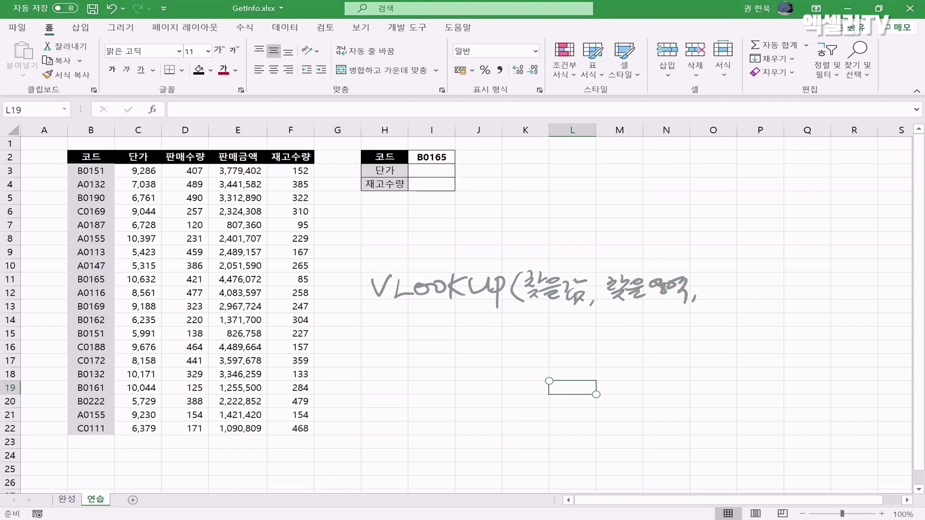
# - Handwrite the last two arguments, "열번호, 찾기옵션", and the closing parenthesis
pyautogui.moveTo(706, 288)
pyautogui.mouseDown()
pyautogui.moveTo(725, 301)
pyautogui.moveTo(724, 293)
pyautogui.mouseUp()
pyautogui.moveTo(725, 280); pyautogui.dragTo(738, 296)
pyautogui.moveTo(726, 296); pyautogui.dragTo(749, 288)
pyautogui.moveTo(740, 291); pyautogui.dragTo(757, 292)
pyautogui.moveTo(760, 295)
pyautogui.mouseDown()
pyautogui.moveTo(754, 300)
pyautogui.moveTo(773, 280)
pyautogui.moveTo(775, 289)
pyautogui.mouseUp()
pyautogui.moveTo(766, 291); pyautogui.dragTo(784, 285)
pyautogui.moveTo(772, 288); pyautogui.dragTo(787, 297)
pyautogui.moveTo(788, 286)
pyautogui.mouseDown()
pyautogui.moveTo(797, 294)
pyautogui.moveTo(818, 288)
pyautogui.moveTo(814, 298)
pyautogui.mouseUp()
pyautogui.moveTo(817, 287); pyautogui.dragTo(829, 300)
pyautogui.moveTo(828, 287); pyautogui.dragTo(836, 293)
pyautogui.moveTo(839, 289); pyautogui.dragTo(853, 300)
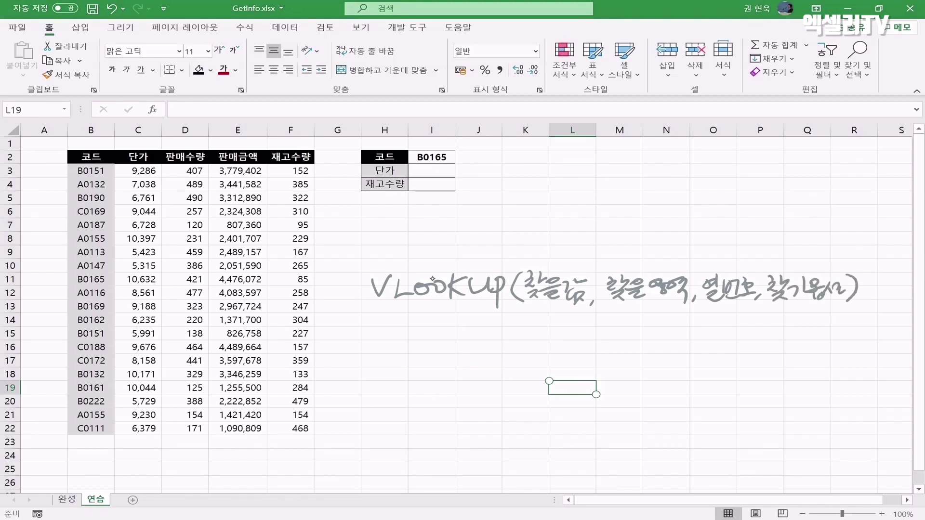
# - Underline the handwritten 찾기옵션 argument and write its options True and False beneath it
pyautogui.moveTo(769, 309); pyautogui.dragTo(837, 307)
pyautogui.moveTo(765, 320)
pyautogui.mouseDown()
pyautogui.moveTo(782, 318)
pyautogui.moveTo(772, 337)
pyautogui.mouseUp()
pyautogui.moveTo(779, 328); pyautogui.dragTo(814, 329)
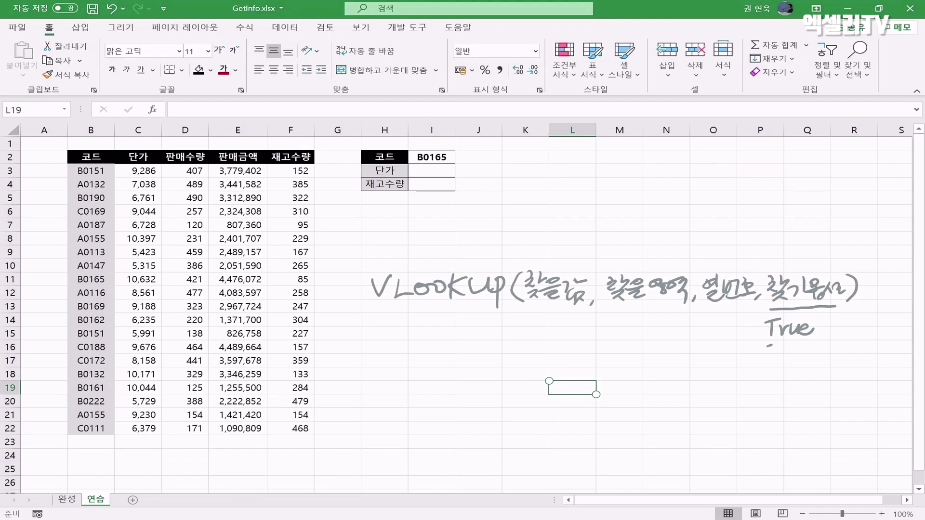
pyautogui.moveTo(767, 345)
pyautogui.mouseDown()
pyautogui.moveTo(782, 343)
pyautogui.moveTo(770, 361)
pyautogui.mouseUp()
pyautogui.moveTo(780, 353); pyautogui.dragTo(807, 357)
pyautogui.moveTo(809, 353); pyautogui.dragTo(820, 352)
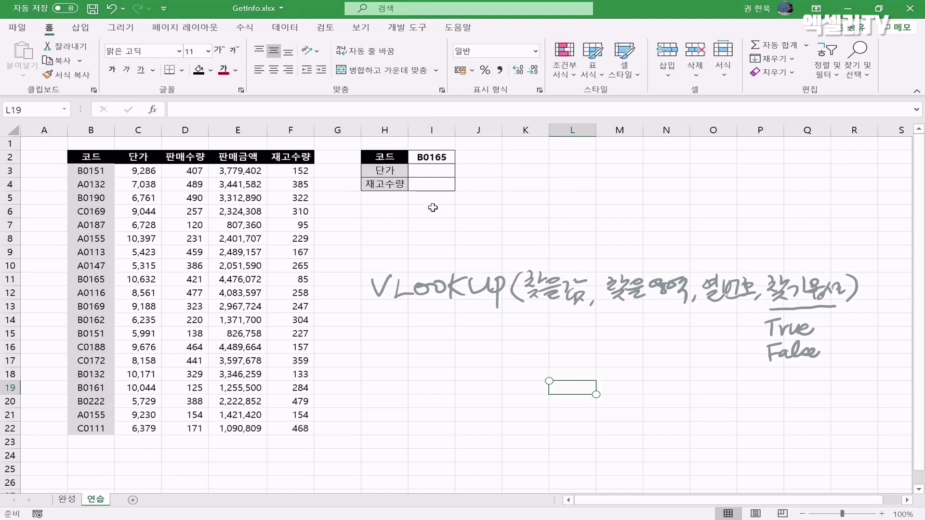
# - Start a VLOOKUP formula in cell I3 with I2 as the lookup value and B3:F22 as the table range
pyautogui.click(435, 170)
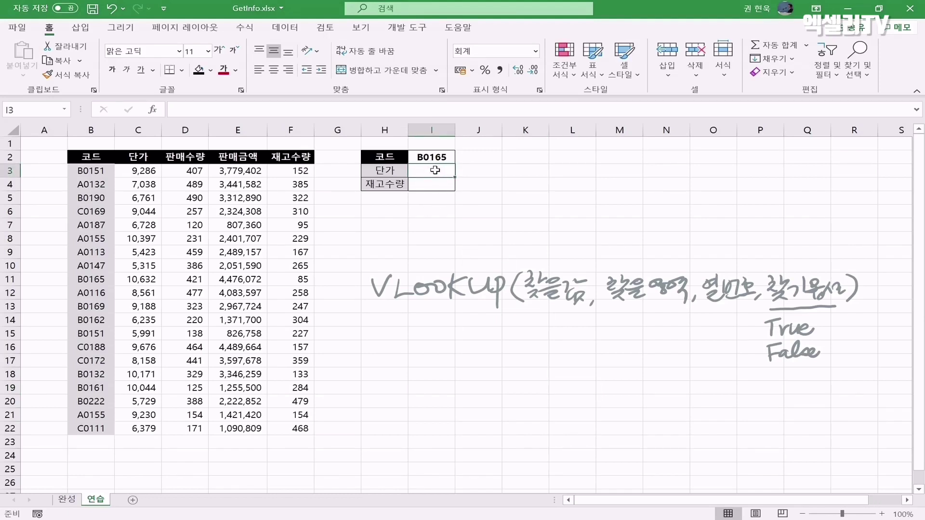
pyautogui.write('=')
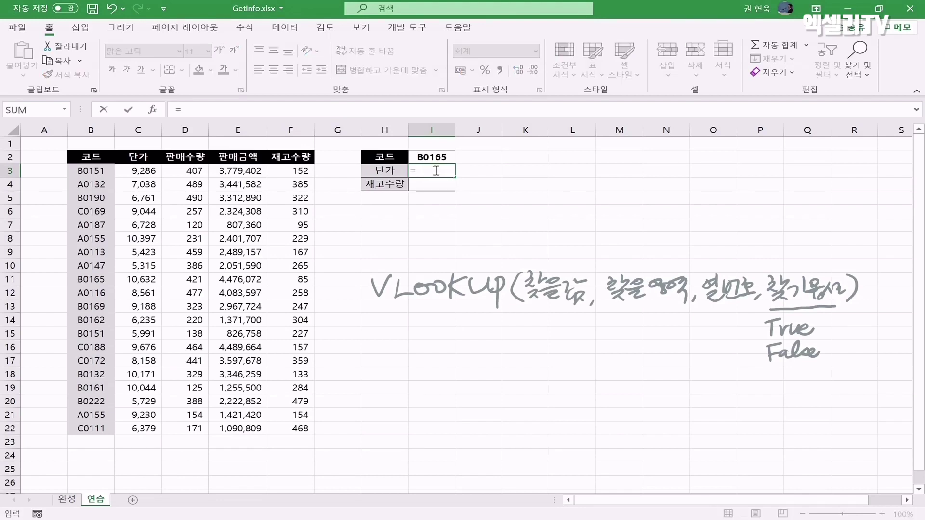
pyautogui.write('vlookup(')
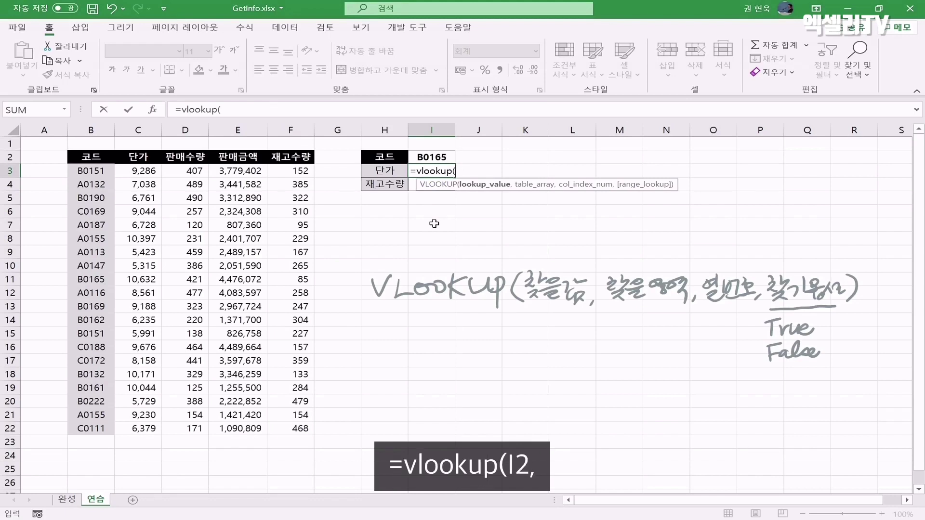
pyautogui.click(418, 156)
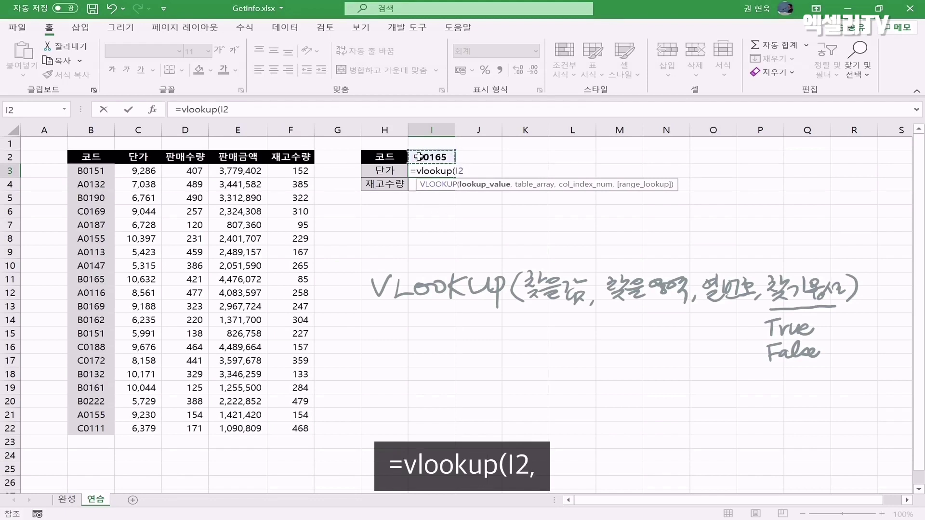
pyautogui.write(',')
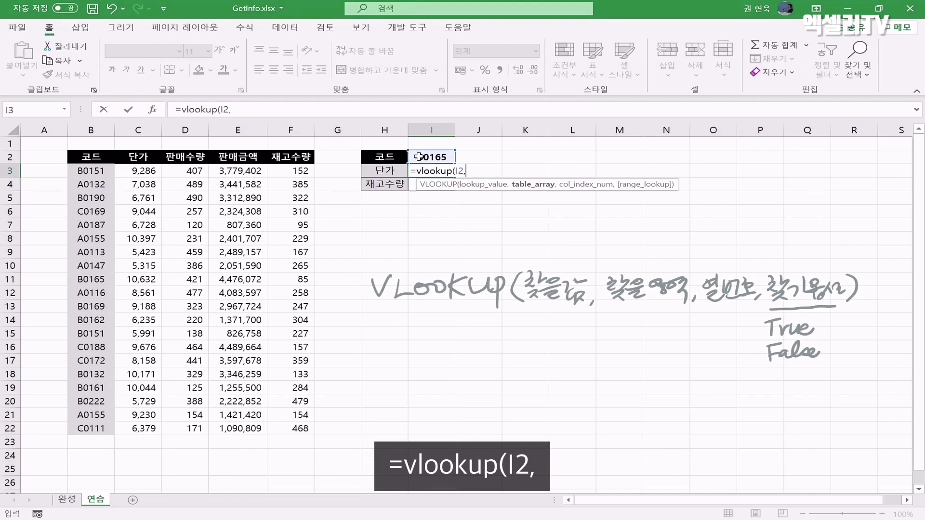
pyautogui.click(94, 172)
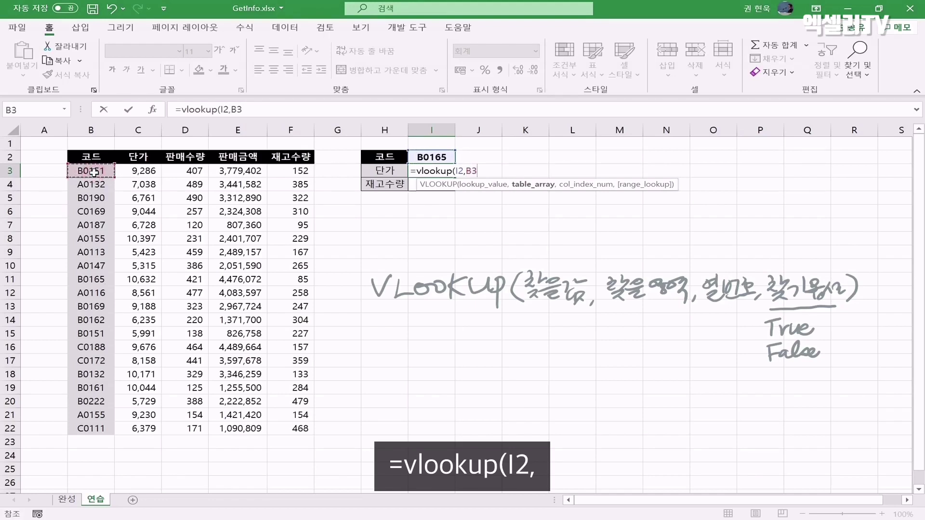
pyautogui.hotkey('ctrl', 'shift', 'Right')
pyautogui.hotkey('ctrl', 'shift', 'Down')
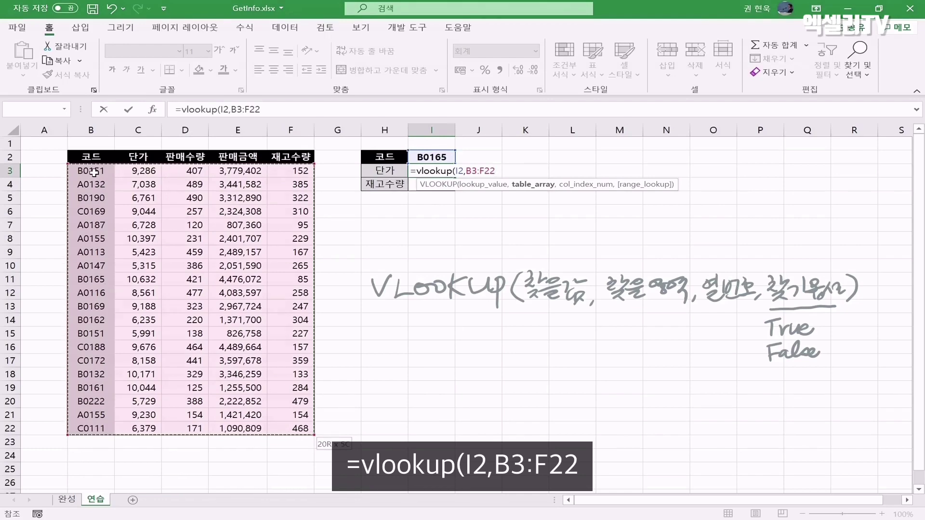
pyautogui.write(',')
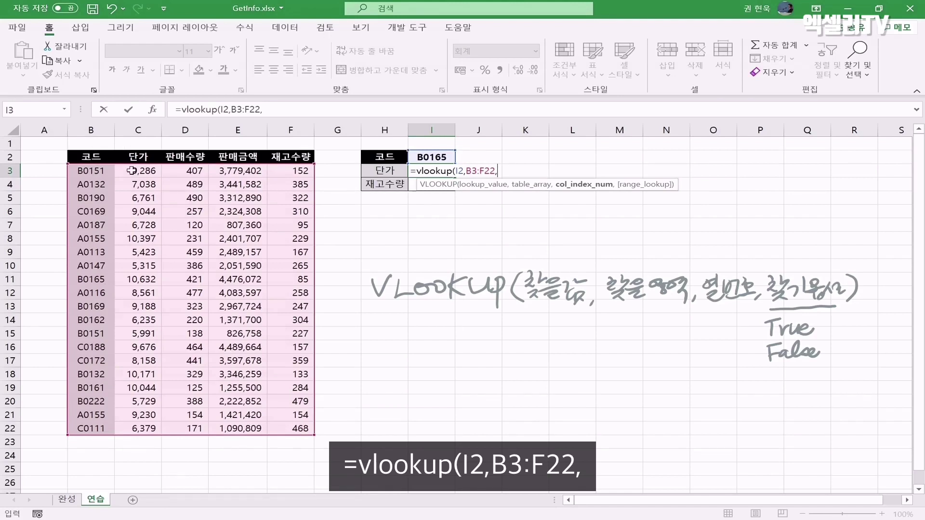
# - Complete the VLOOKUP formula in I3 with column number 2 and the false match option
pyautogui.write('2')
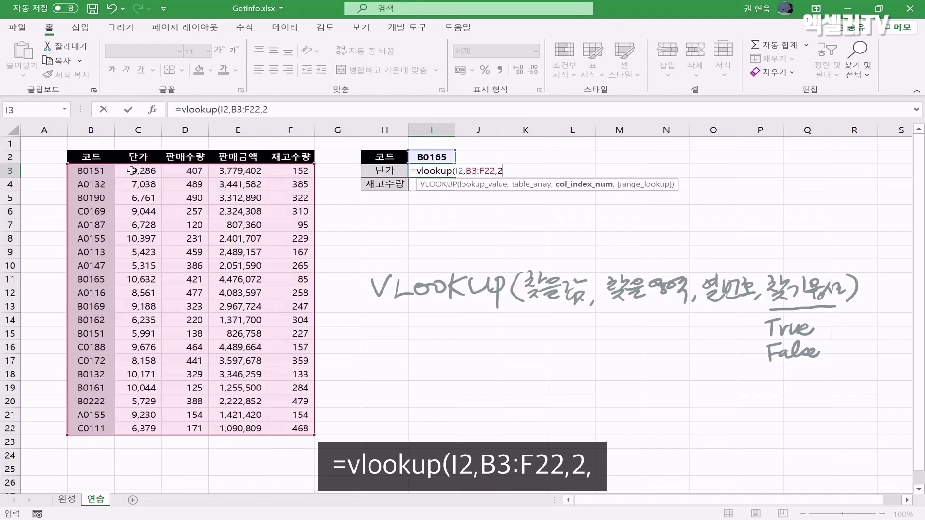
pyautogui.write(',')
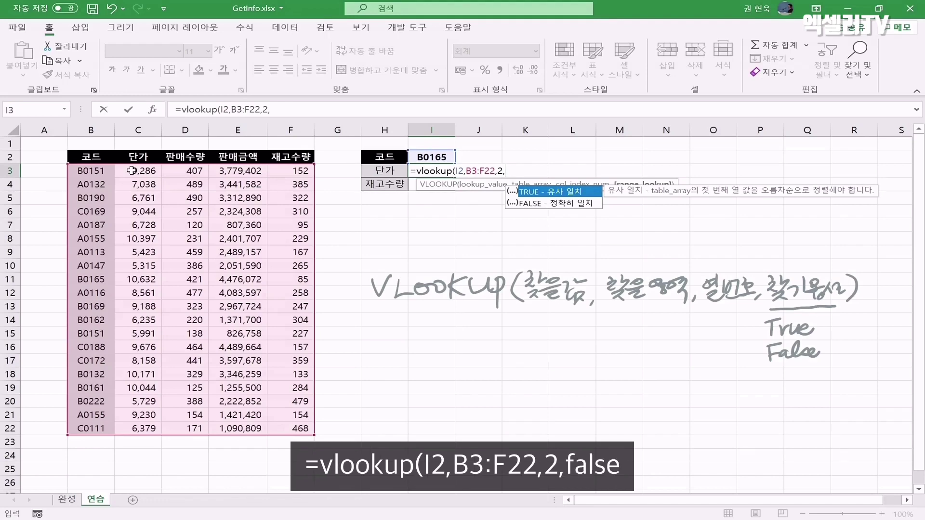
pyautogui.write('fal')
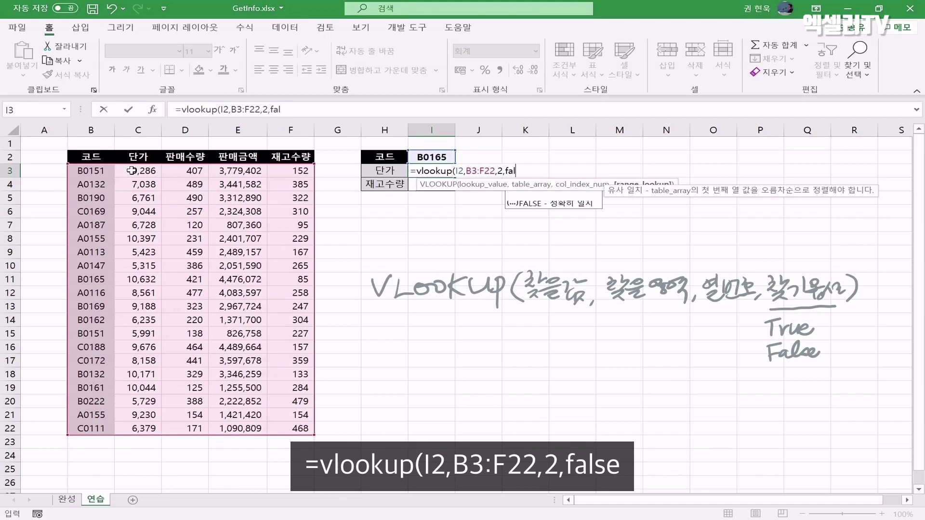
pyautogui.write('se)')
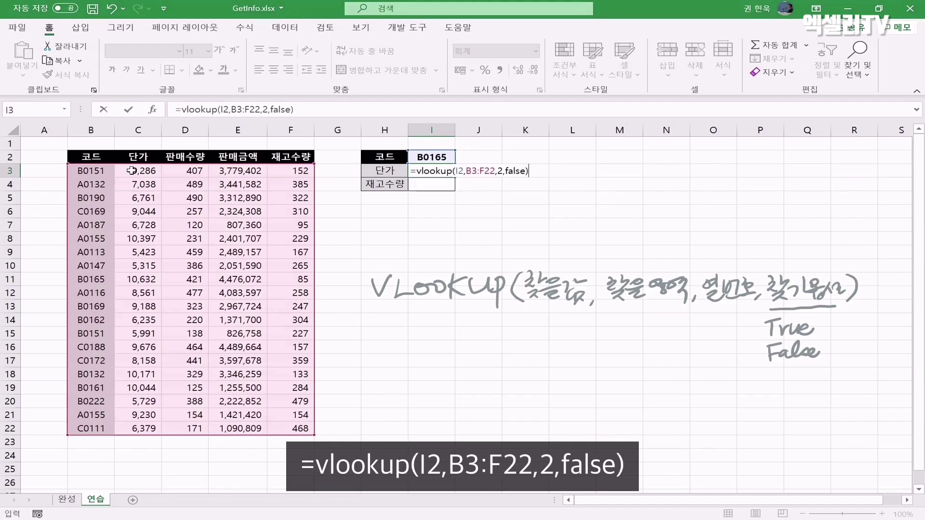
pyautogui.press('Return')
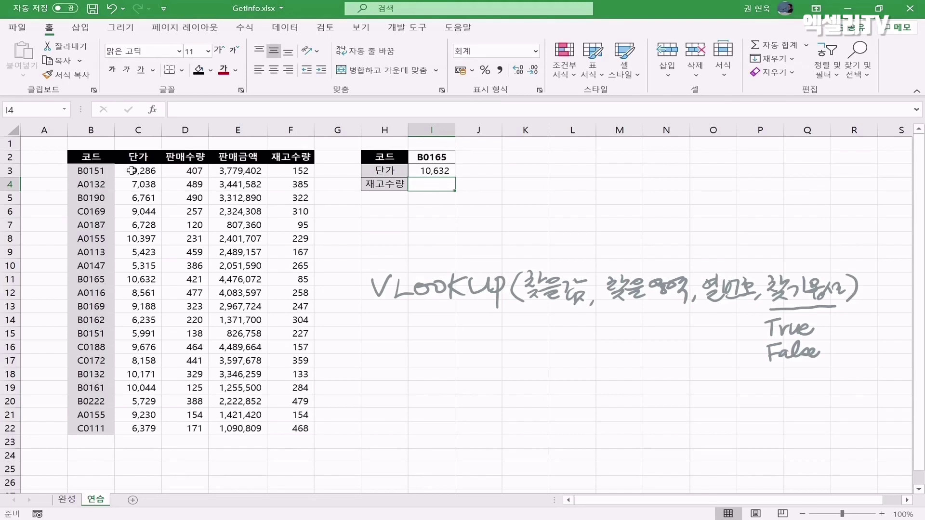
# - Start a VLOOKUP formula in cell I4 with I2 as the lookup value and B3:F22 as the table range
pyautogui.write('=')
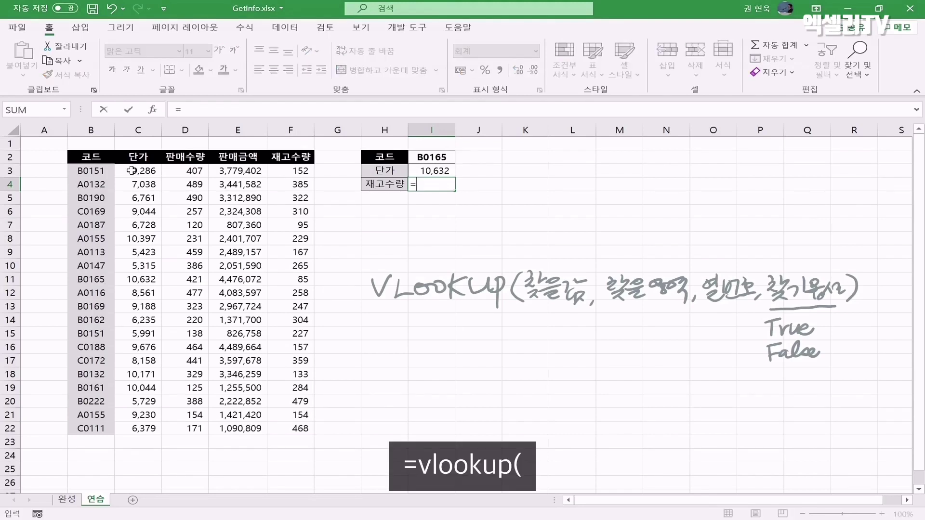
pyautogui.write('vlookup(')
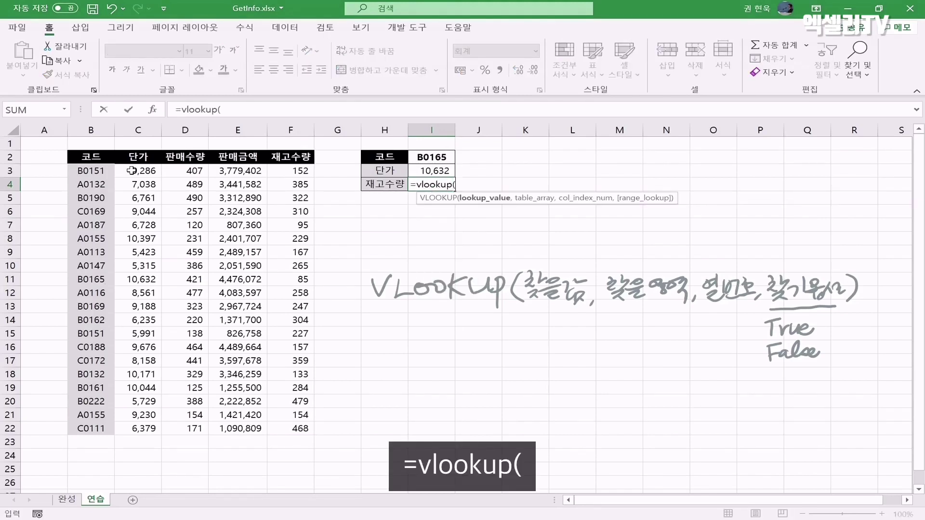
pyautogui.click(427, 158)
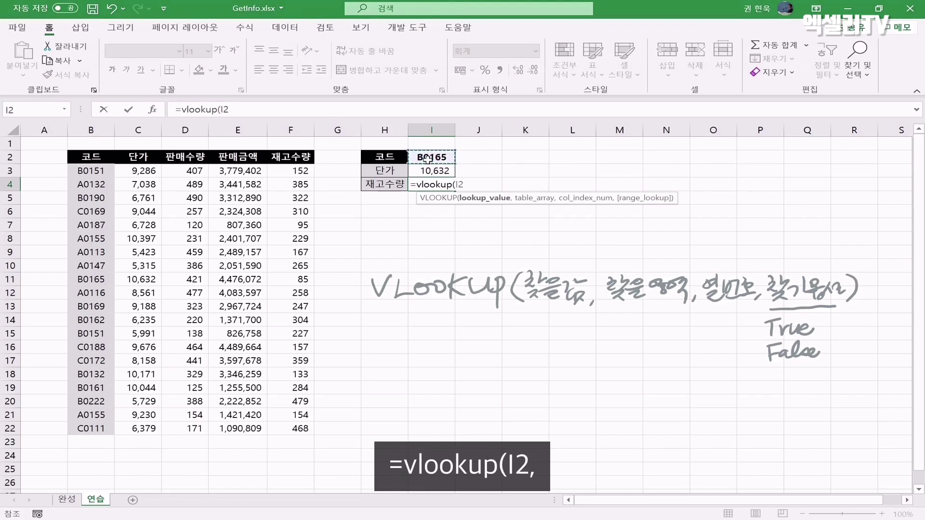
pyautogui.write(',')
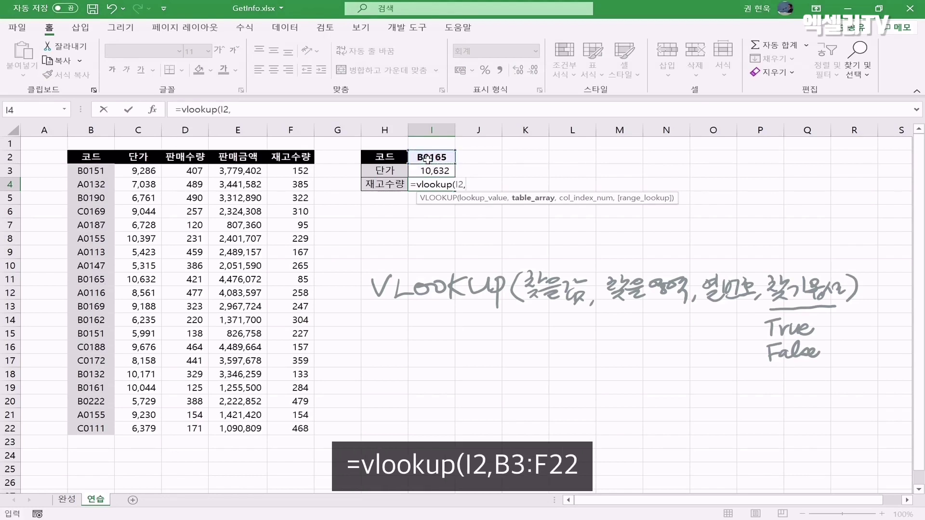
pyautogui.click(91, 169)
pyautogui.hotkey('ctrl', 'shift', 'Right')
pyautogui.hotkey('ctrl', 'shift', 'Down')
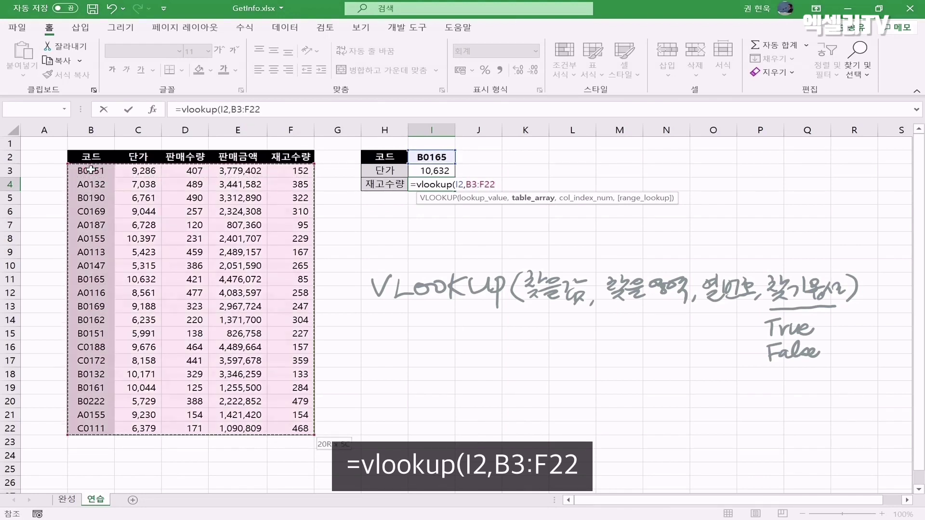
# - Complete the VLOOKUP formula in I4 with column number 5 and the false match option
pyautogui.write(',')
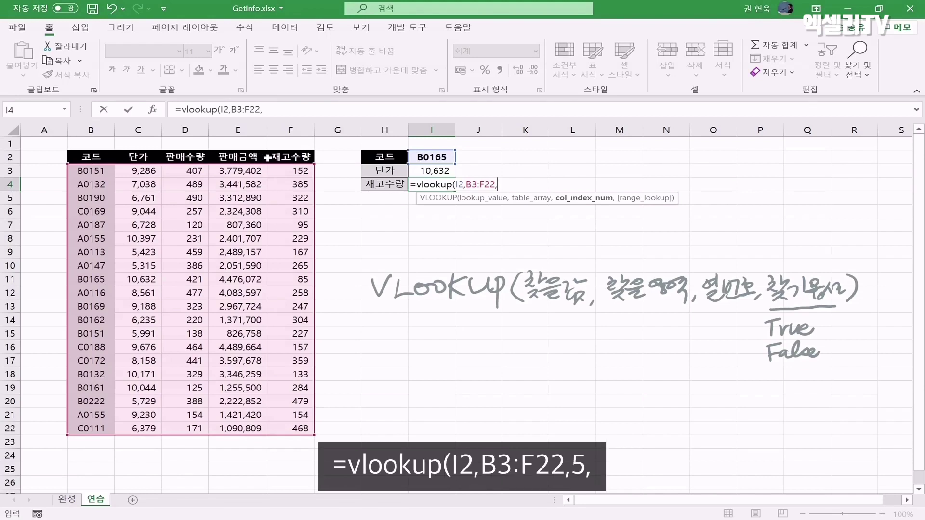
pyautogui.write('5,')
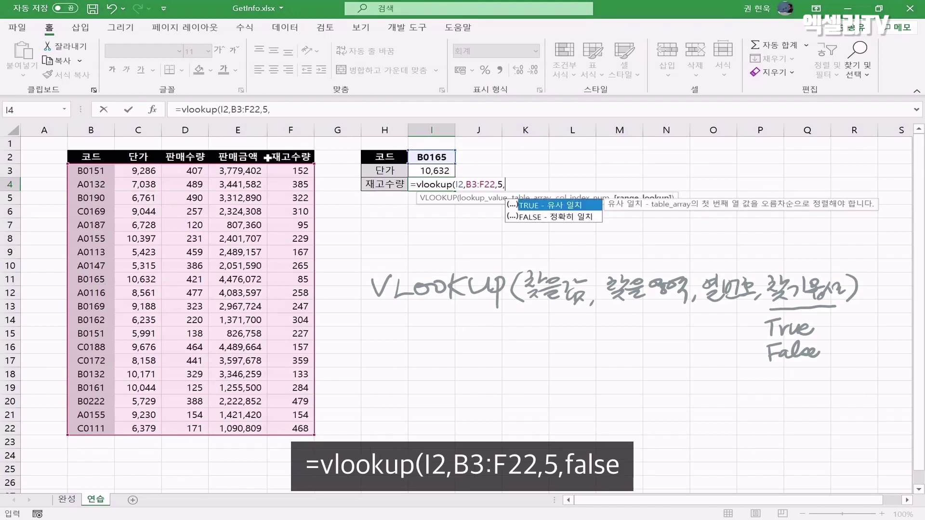
pyautogui.write('false')
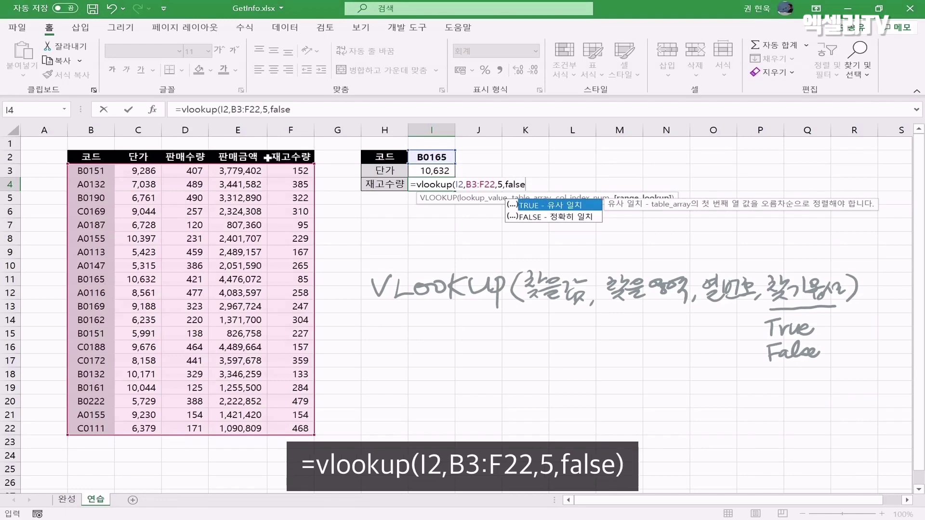
pyautogui.write(')')
pyautogui.press('Return')
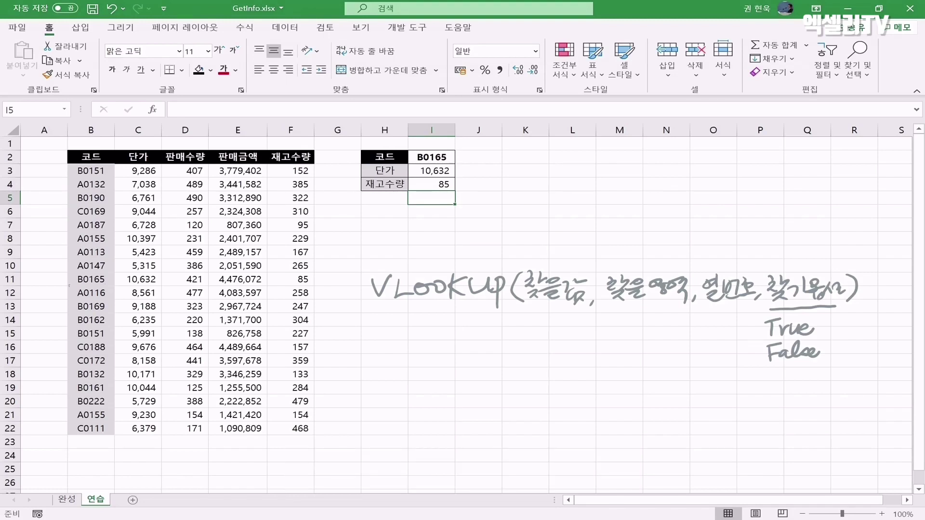
# - Mark the B0165 row, circle its unit price and stock, underline the results in I3 and I4, and clear these marks
pyautogui.moveTo(70, 285); pyautogui.dragTo(314, 285)
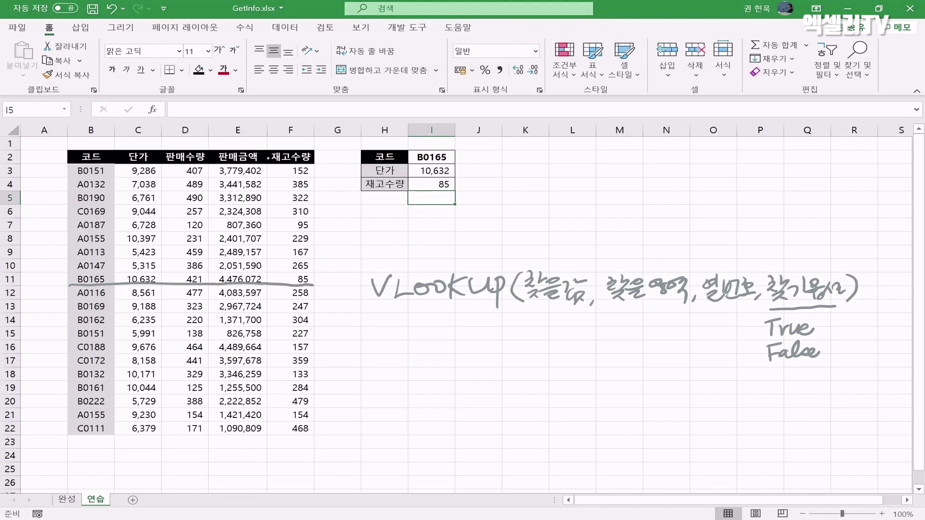
pyautogui.moveTo(136, 286)
pyautogui.mouseDown()
pyautogui.moveTo(135, 266)
pyautogui.moveTo(153, 281)
pyautogui.mouseUp()
pyautogui.moveTo(301, 271)
pyautogui.mouseDown()
pyautogui.moveTo(305, 284)
pyautogui.moveTo(304, 272)
pyautogui.mouseUp()
pyautogui.moveTo(407, 181); pyautogui.dragTo(451, 173)
pyautogui.moveTo(403, 196); pyautogui.dragTo(463, 190)
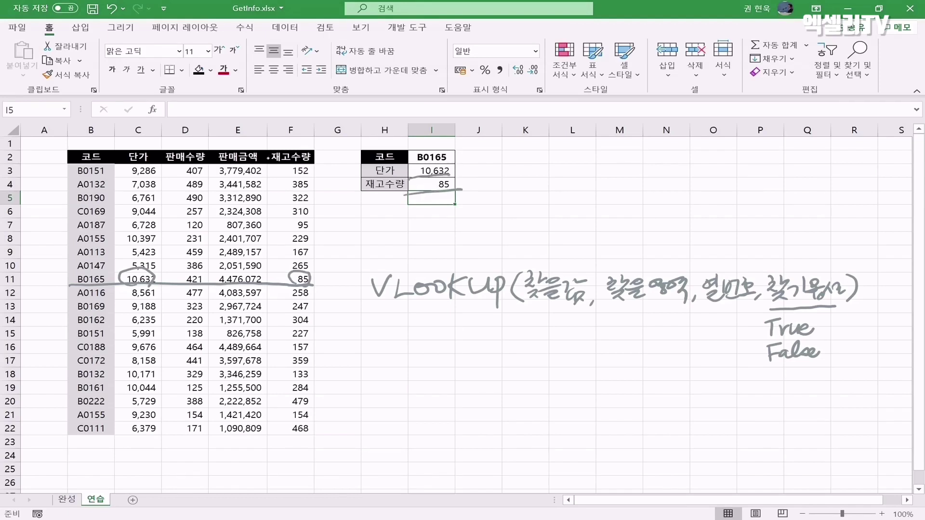
pyautogui.moveTo(430, 175); pyautogui.dragTo(429, 193)
pyautogui.moveTo(312, 277); pyautogui.dragTo(305, 285)
pyautogui.hotkey('ctrl', 'z')
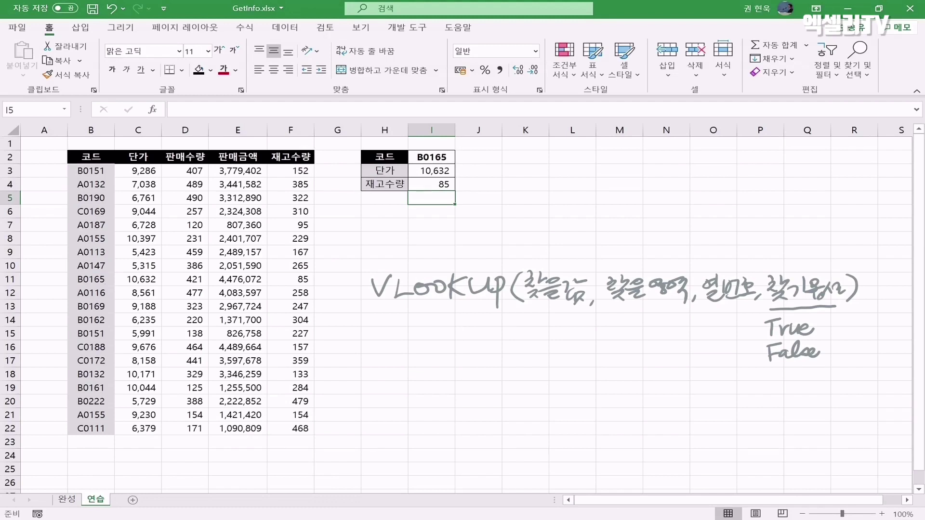
# - Remove the first two characters of the code in I2, leaving 165
pyautogui.click(423, 157)
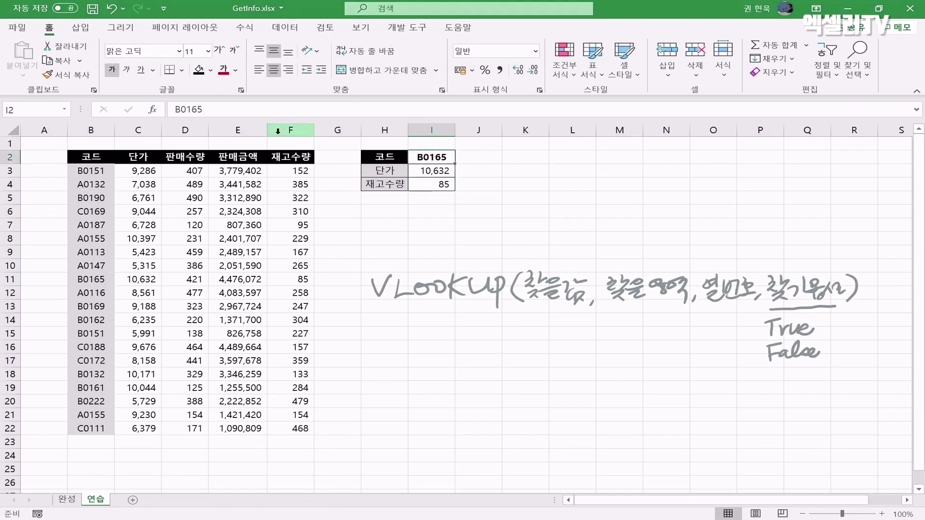
pyautogui.click(182, 109)
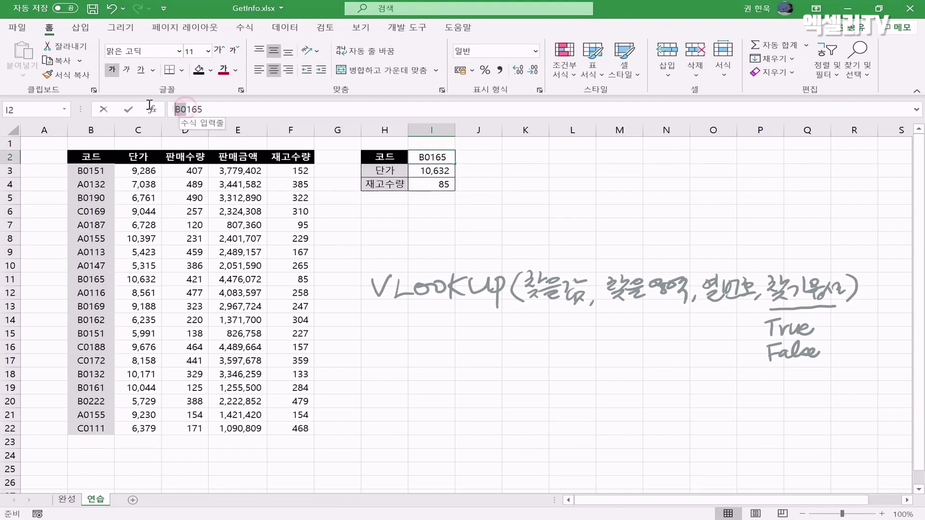
pyautogui.press('Delete')
pyautogui.press('Delete')
pyautogui.press('Return')
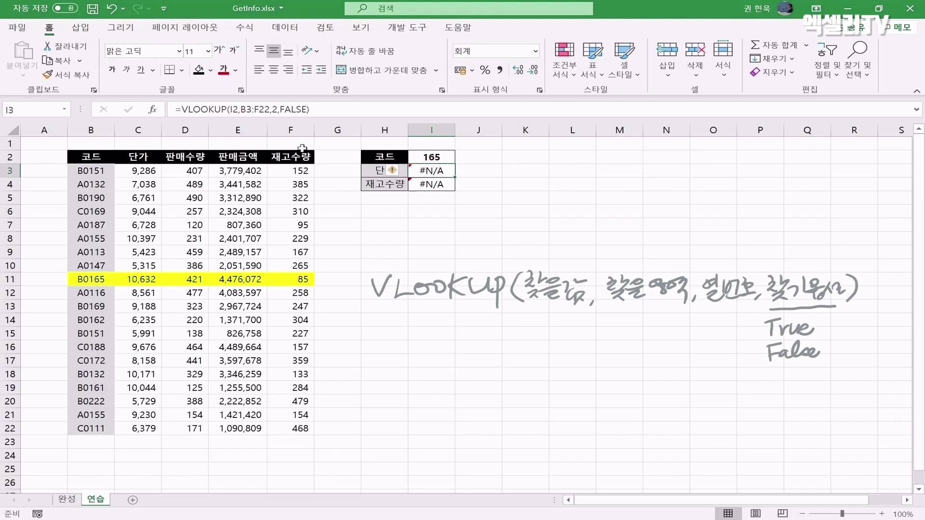
# - Add the wildcard prefix "*"& before I2 in the unit price VLOOKUP formula in I3
pyautogui.click(230, 109)
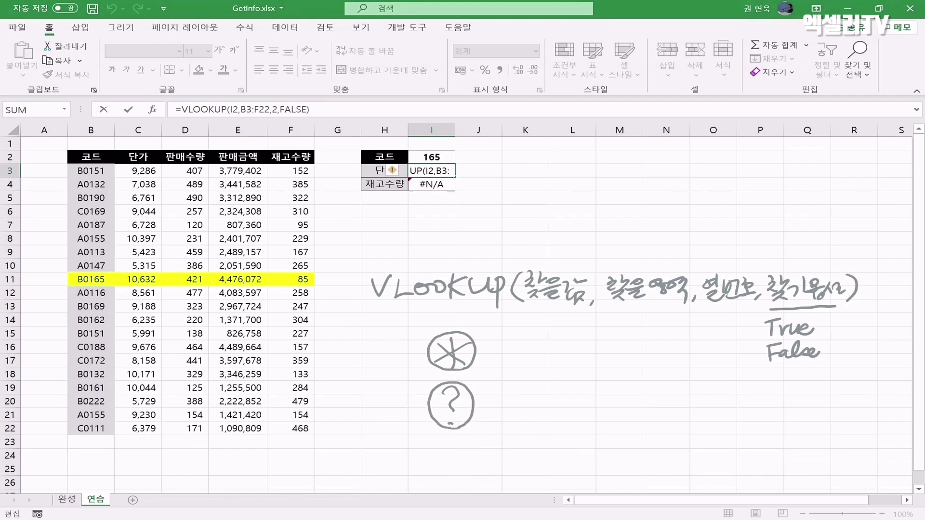
pyautogui.hotkey('ctrl', 'Return')
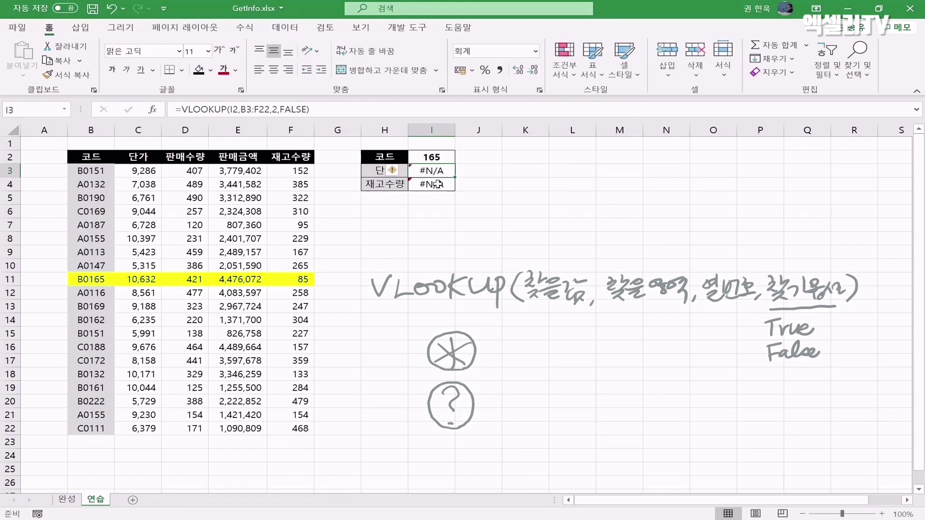
pyautogui.click(229, 109)
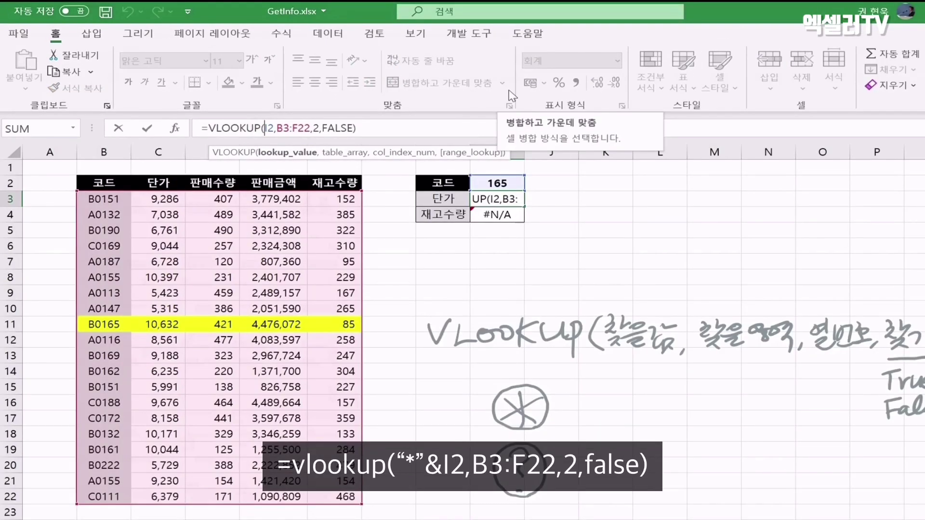
pyautogui.write('"')
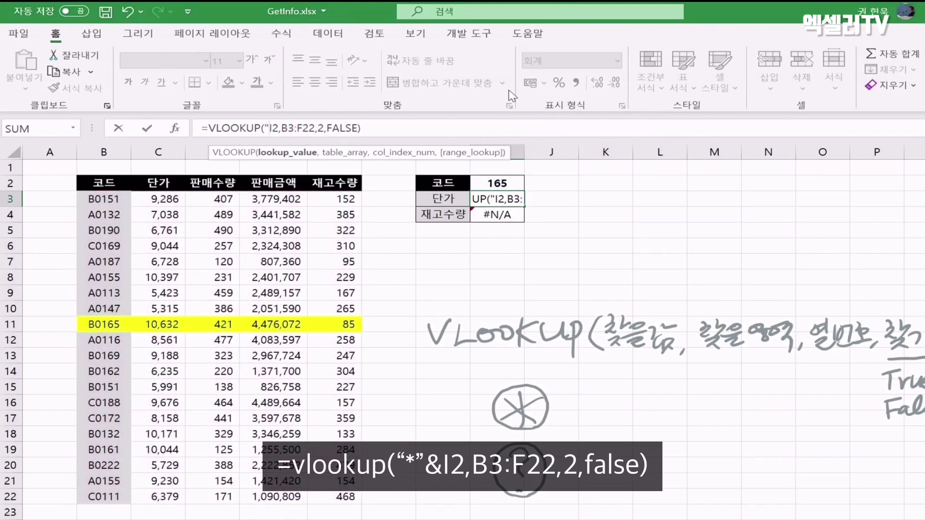
pyautogui.write('*"')
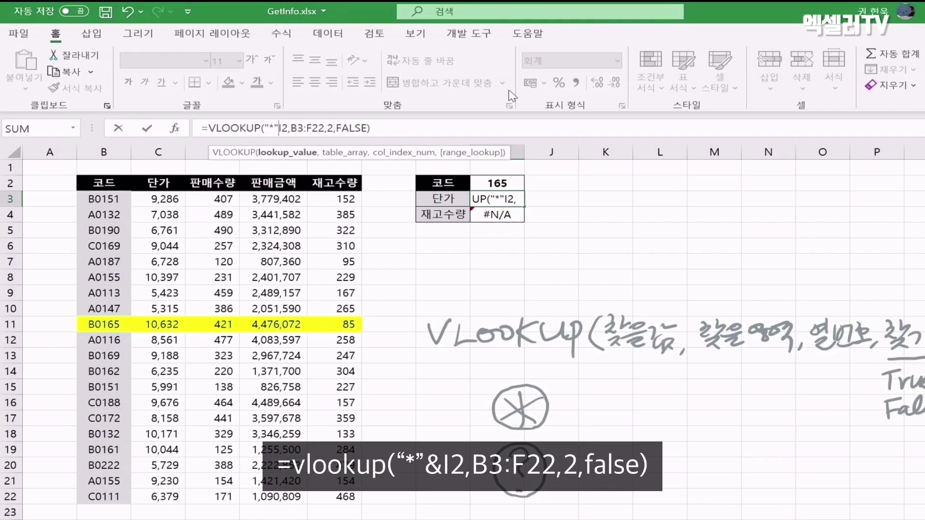
pyautogui.write('&')
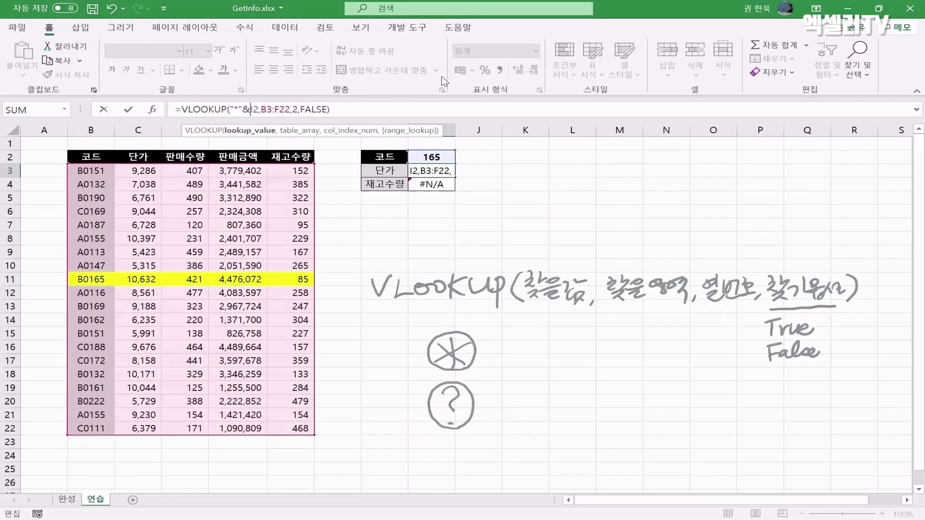
pyautogui.press('Return')
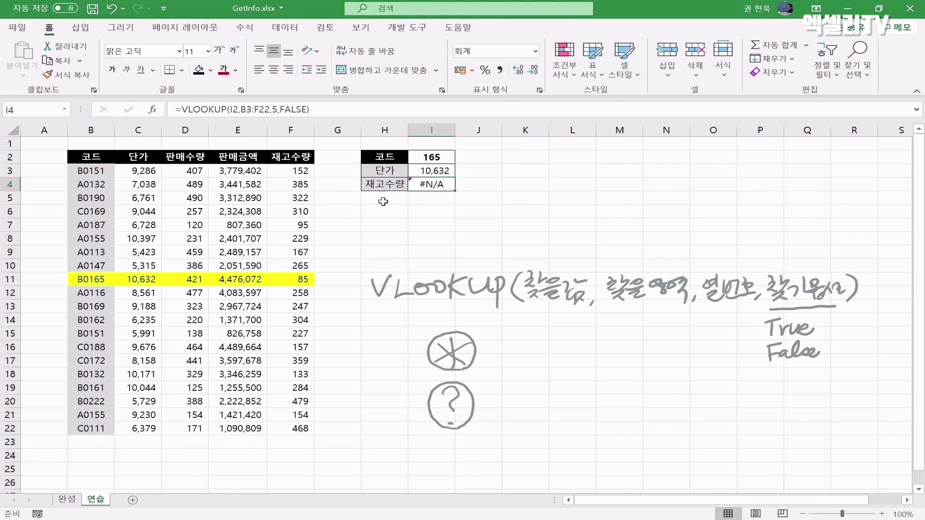
# - Add the wildcard prefix "*"& before I2 in the stock VLOOKUP formula in I4
pyautogui.click(417, 186)
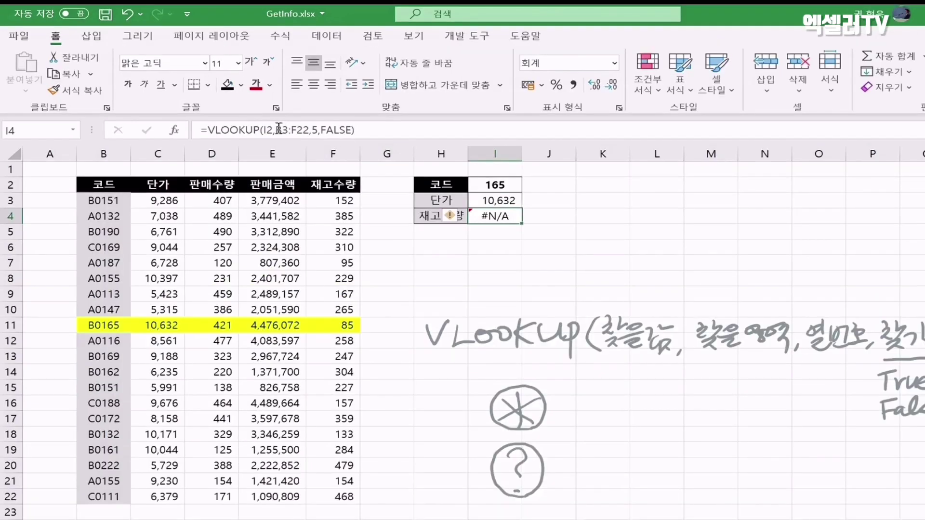
pyautogui.click(263, 129)
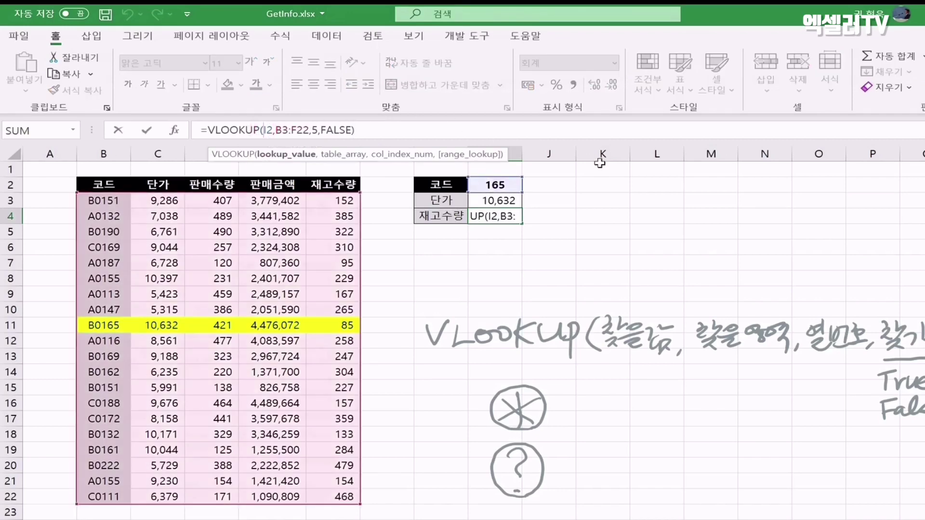
pyautogui.write('"')
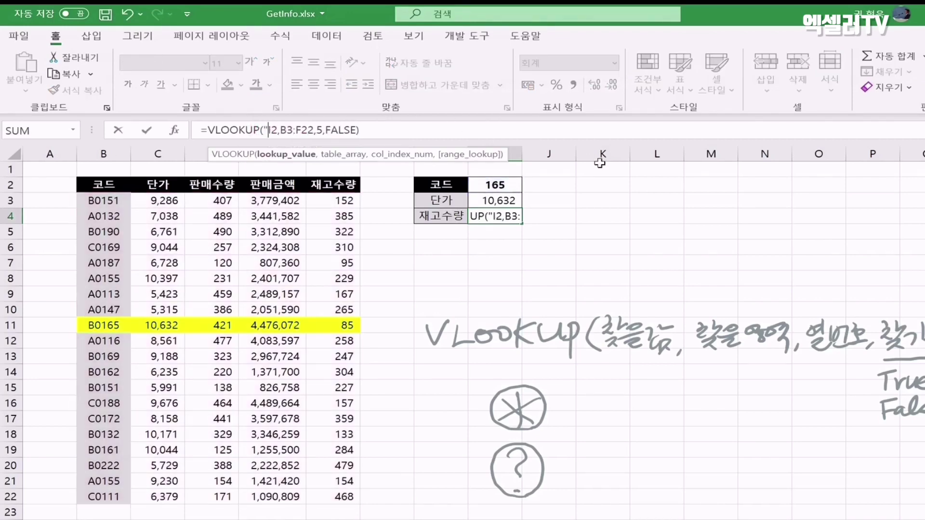
pyautogui.write('*')
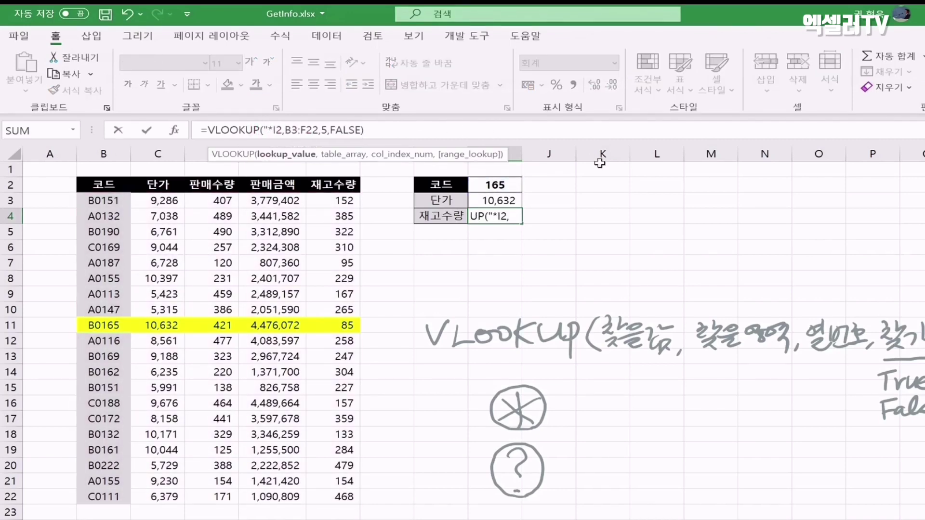
pyautogui.write('"')
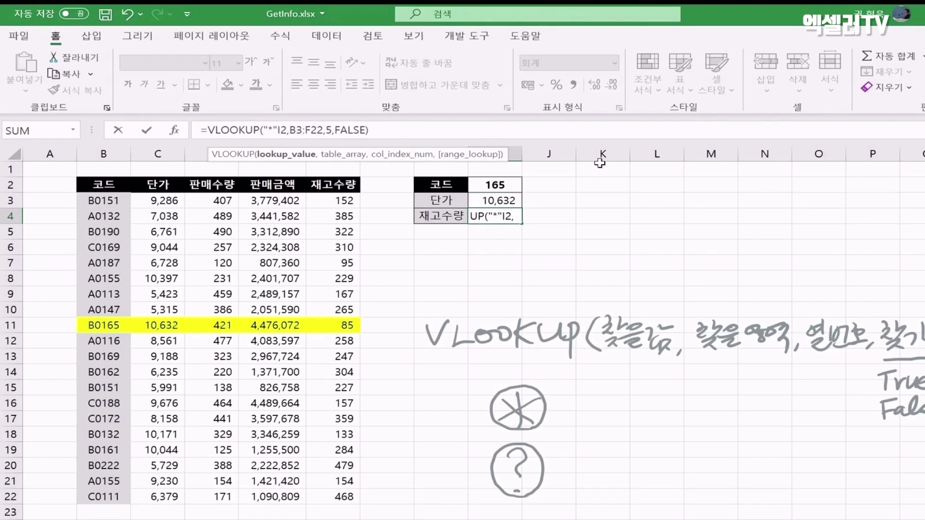
pyautogui.write('&')
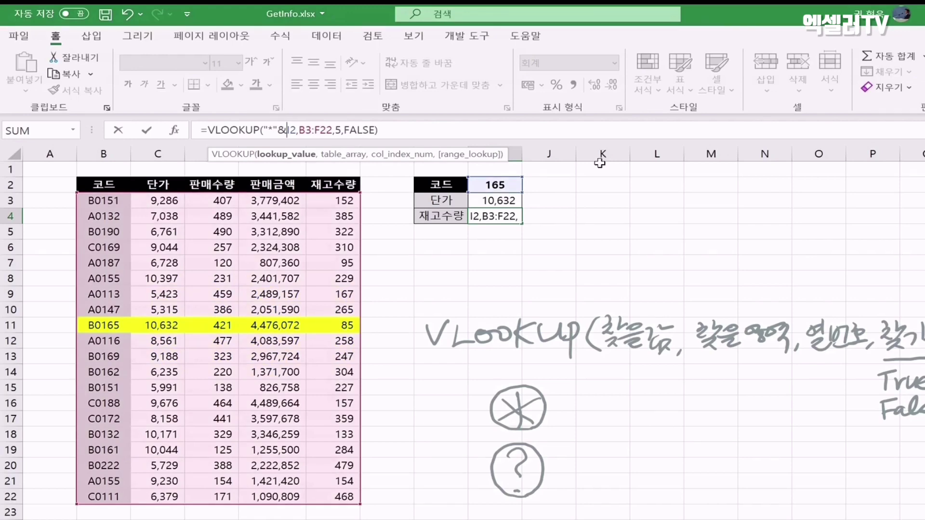
pyautogui.press('Return')
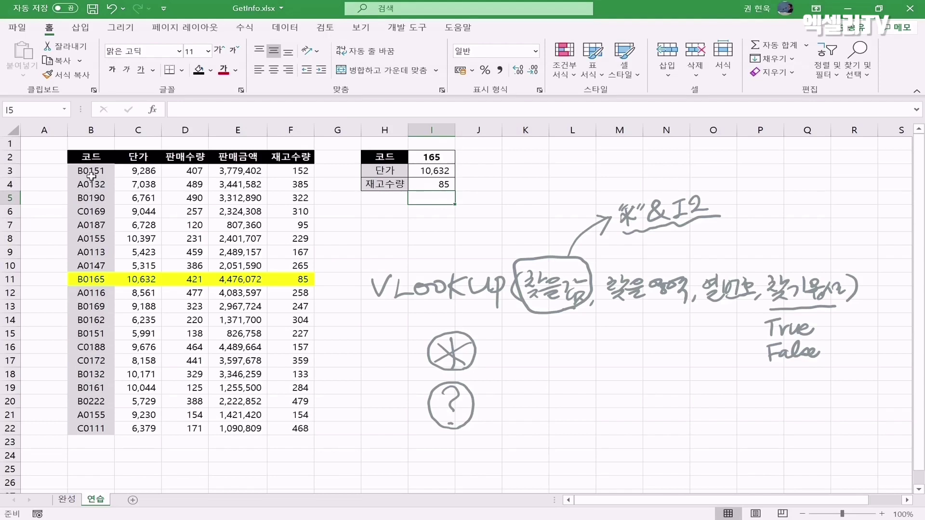
# - Replace the asterisk wildcard in I3's VLOOKUP formula with two question marks, making the lookup value "??"&I2
pyautogui.click(418, 175)
pyautogui.click(236, 110)
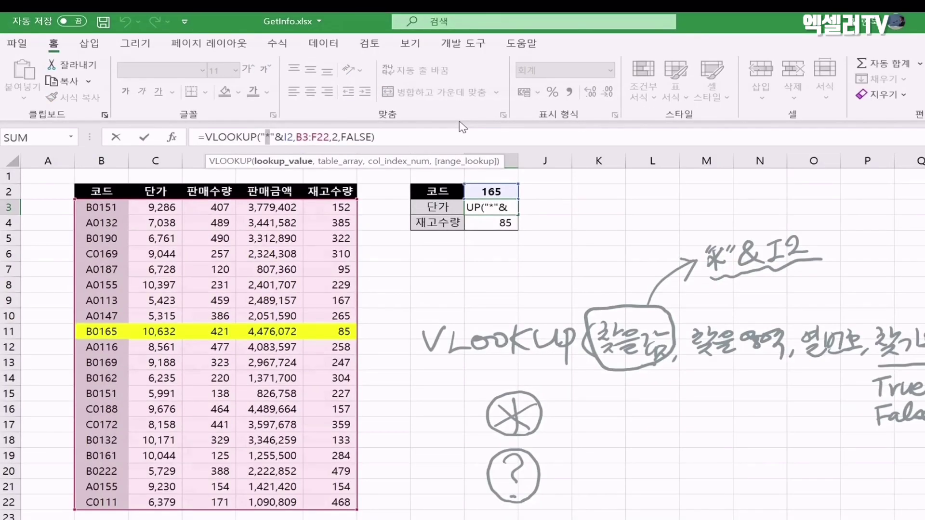
pyautogui.write('??')
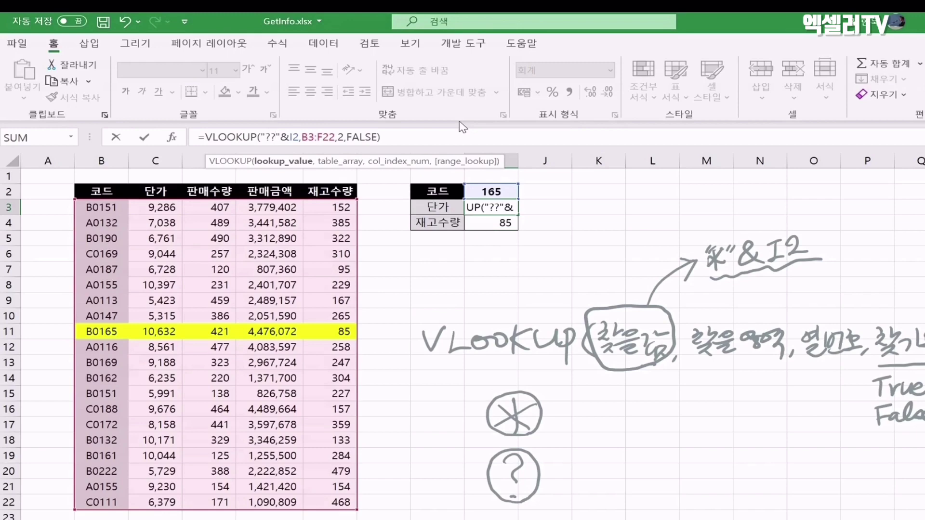
pyautogui.press('Return')
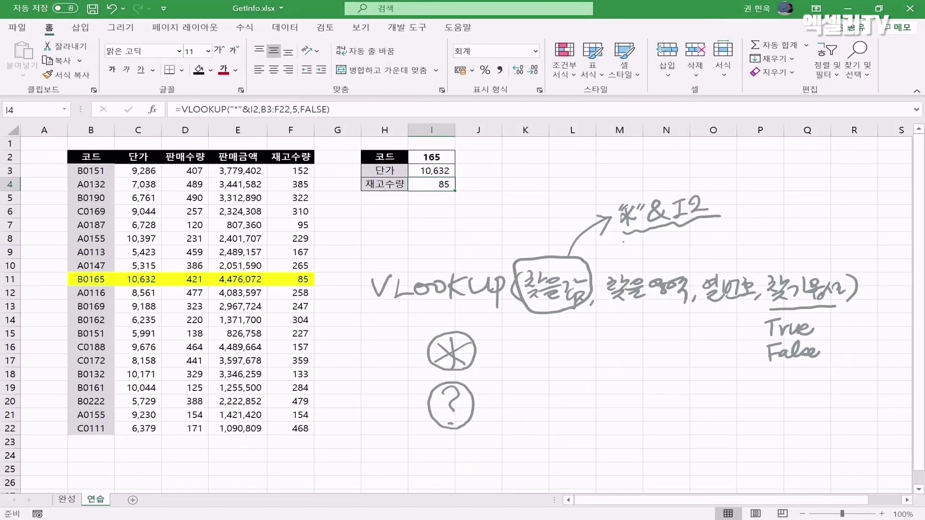
# - Handwrite "??"&I2 beneath the "*"&I2 note and underline its two question marks
pyautogui.moveTo(625, 243)
pyautogui.mouseDown()
pyautogui.moveTo(621, 251)
pyautogui.moveTo(635, 252)
pyautogui.moveTo(654, 238)
pyautogui.mouseUp()
pyautogui.click(638, 260)
pyautogui.click(649, 256)
pyautogui.moveTo(662, 234)
pyautogui.mouseDown()
pyautogui.moveTo(678, 245)
pyautogui.moveTo(693, 235)
pyautogui.mouseUp()
pyautogui.moveTo(688, 236); pyautogui.dragTo(688, 250)
pyautogui.moveTo(682, 250); pyautogui.dragTo(696, 250)
pyautogui.moveTo(699, 238); pyautogui.dragTo(714, 248)
pyautogui.moveTo(633, 268); pyautogui.dragTo(661, 265)
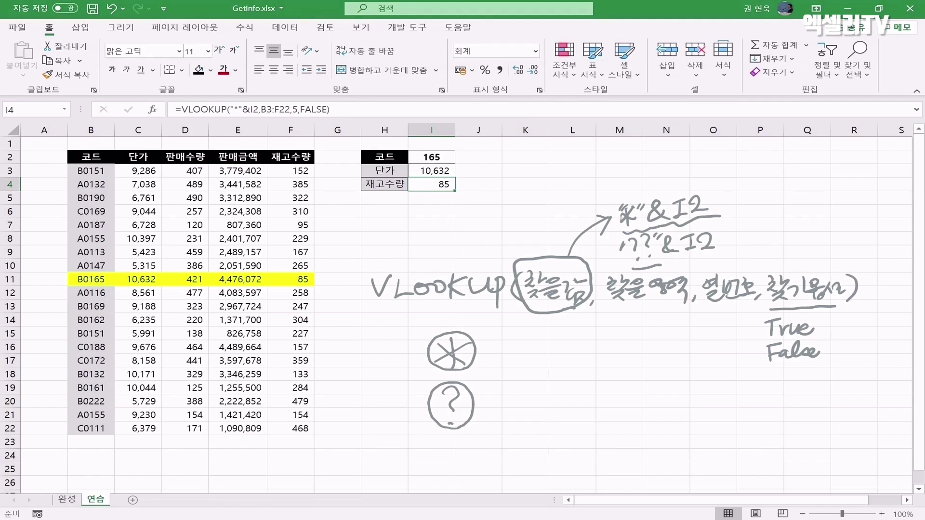
# - Handwrite an arrow from the lookup value to a new note "*"&I2&"*" above the "*"&I2 note and underline it
pyautogui.moveTo(561, 235)
pyautogui.mouseDown()
pyautogui.moveTo(568, 209)
pyautogui.moveTo(602, 180)
pyautogui.mouseUp()
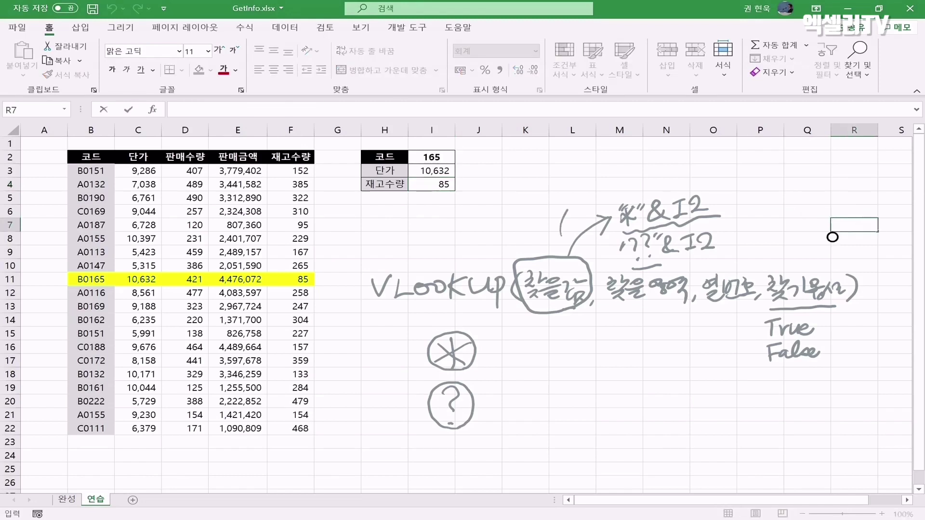
pyautogui.moveTo(594, 177)
pyautogui.mouseDown()
pyautogui.moveTo(597, 191)
pyautogui.moveTo(613, 171)
pyautogui.mouseUp()
pyautogui.moveTo(619, 166); pyautogui.dragTo(632, 178)
pyautogui.moveTo(633, 168)
pyautogui.mouseDown()
pyautogui.moveTo(620, 179)
pyautogui.moveTo(634, 170)
pyautogui.mouseUp()
pyautogui.moveTo(640, 164)
pyautogui.mouseDown()
pyautogui.moveTo(659, 176)
pyautogui.moveTo(676, 163)
pyautogui.moveTo(669, 175)
pyautogui.mouseUp()
pyautogui.moveTo(664, 176)
pyautogui.mouseDown()
pyautogui.moveTo(679, 175)
pyautogui.moveTo(684, 159)
pyautogui.moveTo(694, 172)
pyautogui.moveTo(712, 159)
pyautogui.mouseUp()
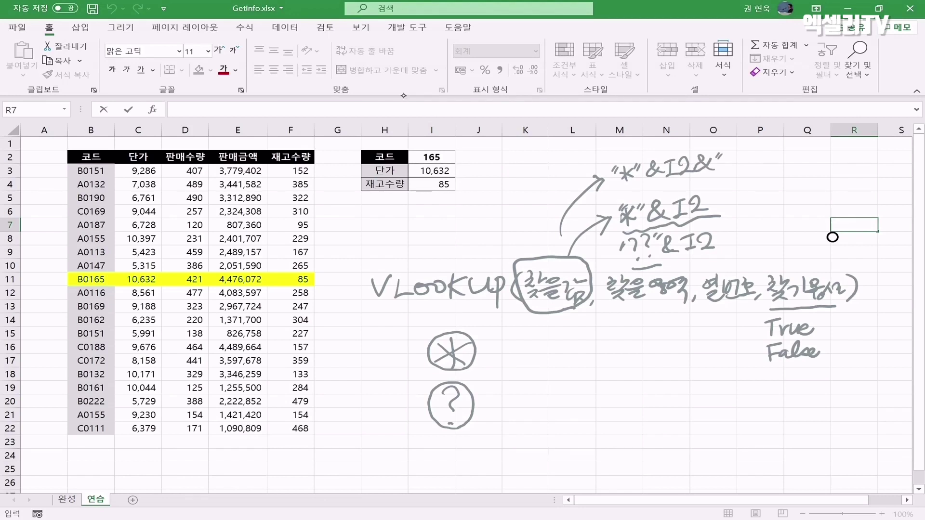
pyautogui.moveTo(733, 153); pyautogui.dragTo(730, 166)
pyautogui.moveTo(727, 162)
pyautogui.mouseDown()
pyautogui.moveTo(737, 164)
pyautogui.moveTo(724, 171)
pyautogui.mouseUp()
pyautogui.moveTo(623, 193); pyautogui.dragTo(758, 177)
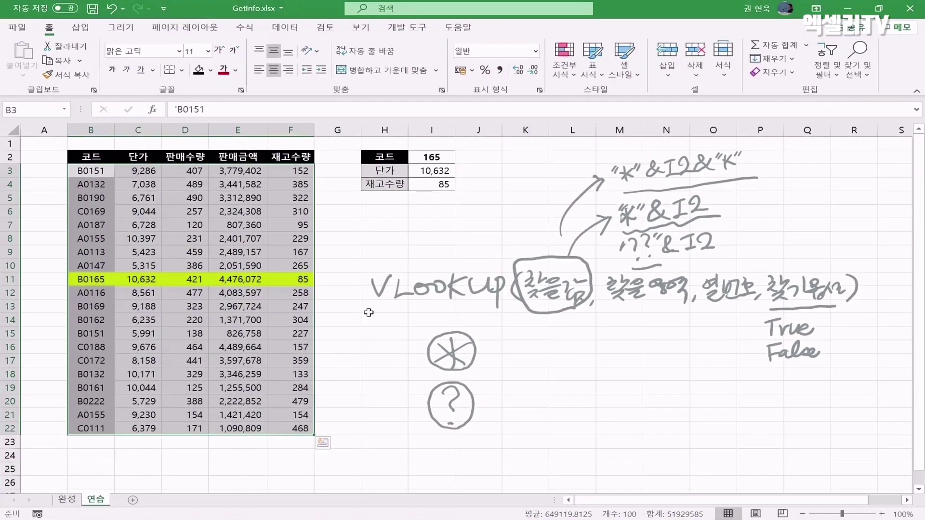
# - Clear the conditional formatting rules from the selected product table B3:F22
pyautogui.click(564, 62)
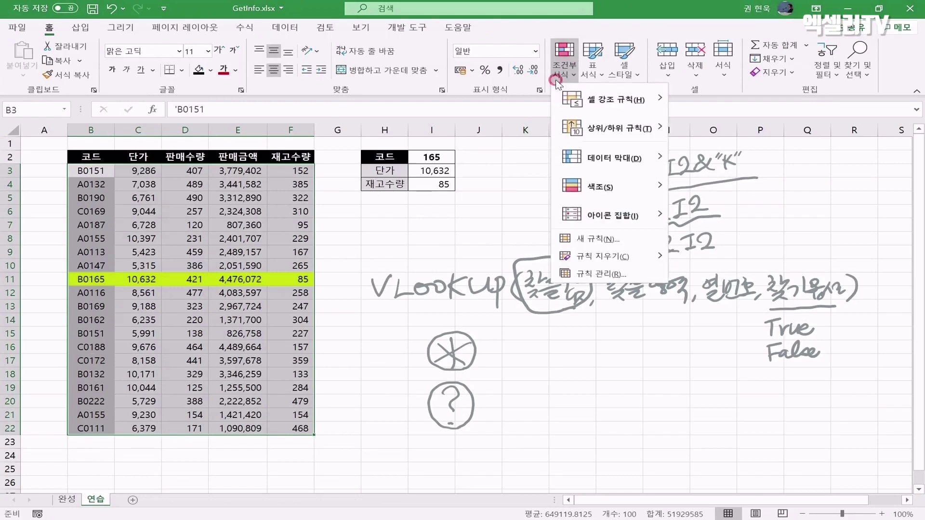
pyautogui.moveTo(625, 262)
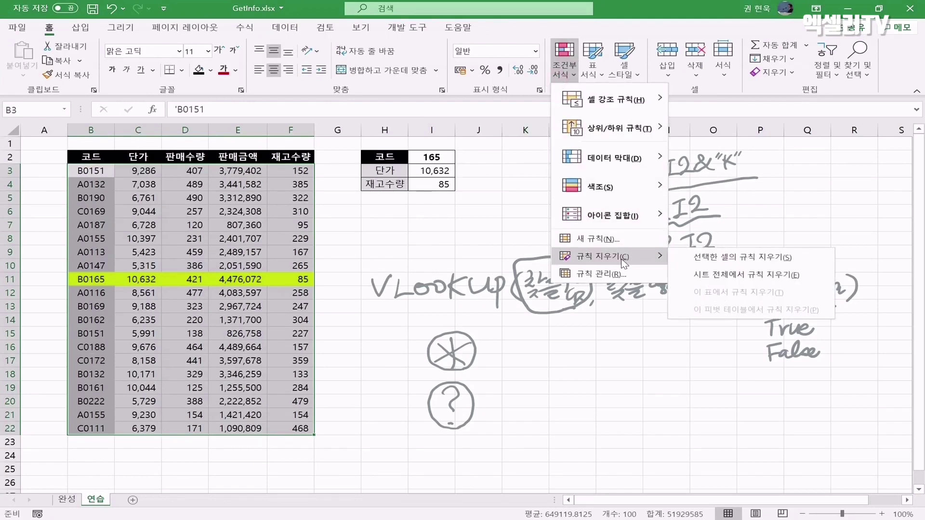
pyautogui.click(708, 260)
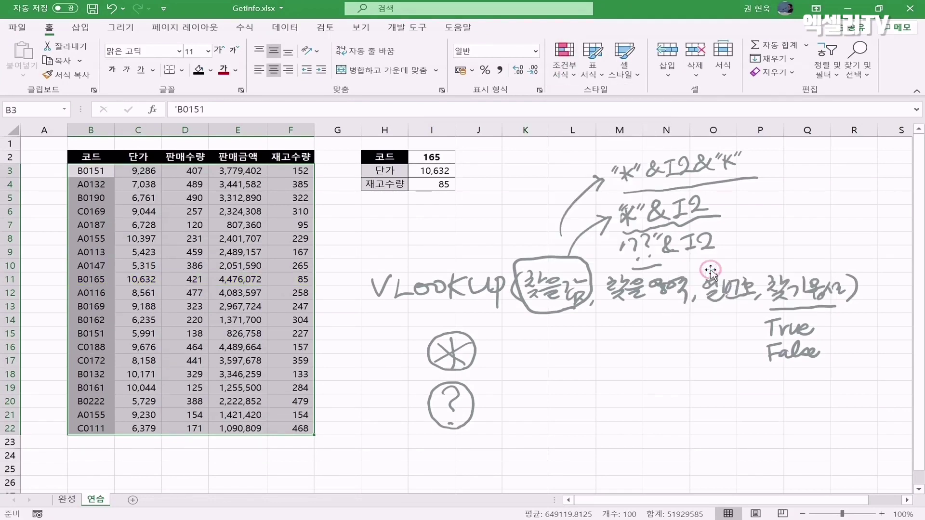
pyautogui.click(104, 174)
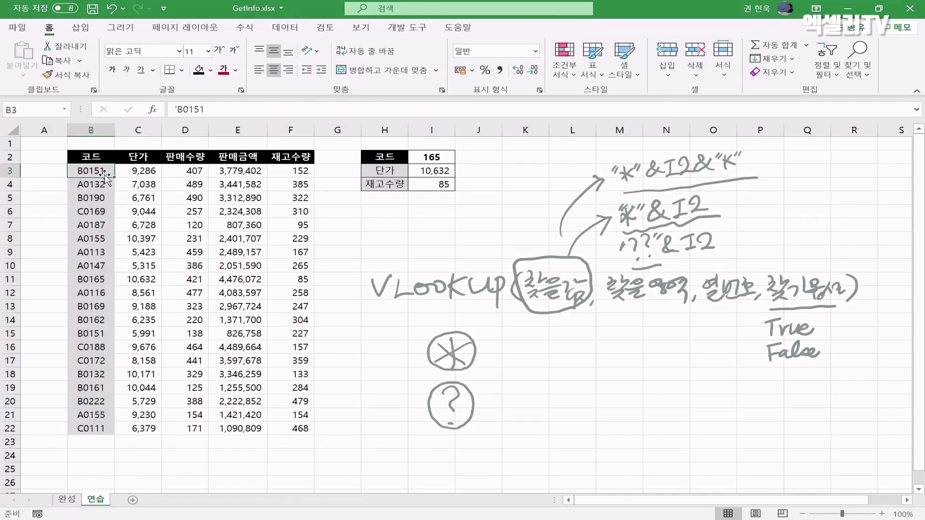
# - Undo the handwritten circled asterisk and circled question mark below the VLOOKUP syntax note
pyautogui.hotkey('ctrl', 'z')
pyautogui.hotkey('ctrl', 'z')
pyautogui.hotkey('ctrl', 'z')
pyautogui.hotkey('ctrl', 'z')
pyautogui.hotkey('ctrl', 'z')
pyautogui.hotkey('ctrl', 'z')
pyautogui.hotkey('ctrl', 'z')
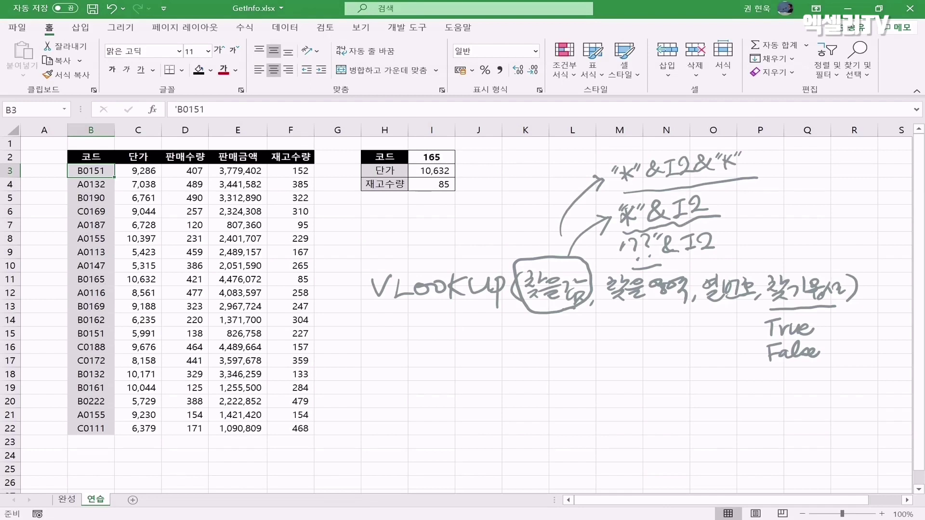
# - Handwrite the function syntax RIGHT(셀주소, 숫자) below the VLOOKUP syntax note
pyautogui.moveTo(417, 343)
pyautogui.mouseDown()
pyautogui.moveTo(417, 361)
pyautogui.moveTo(461, 357)
pyautogui.moveTo(475, 368)
pyautogui.mouseUp()
pyautogui.moveTo(463, 358); pyautogui.dragTo(495, 345)
pyautogui.moveTo(488, 347)
pyautogui.mouseDown()
pyautogui.moveTo(488, 376)
pyautogui.moveTo(522, 356)
pyautogui.mouseUp()
pyautogui.moveTo(526, 341)
pyautogui.mouseDown()
pyautogui.moveTo(529, 366)
pyautogui.moveTo(544, 357)
pyautogui.mouseUp()
pyautogui.moveTo(536, 359); pyautogui.dragTo(535, 370)
pyautogui.moveTo(548, 348)
pyautogui.mouseDown()
pyautogui.moveTo(544, 357)
pyautogui.moveTo(556, 357)
pyautogui.mouseUp()
pyautogui.moveTo(543, 363); pyautogui.dragTo(556, 367)
pyautogui.moveTo(584, 343)
pyautogui.mouseDown()
pyautogui.moveTo(573, 353)
pyautogui.moveTo(588, 353)
pyautogui.mouseUp()
pyautogui.moveTo(567, 360)
pyautogui.mouseDown()
pyautogui.moveTo(587, 359)
pyautogui.moveTo(575, 370)
pyautogui.mouseUp()
pyautogui.moveTo(580, 364)
pyautogui.mouseDown()
pyautogui.moveTo(589, 371)
pyautogui.moveTo(600, 351)
pyautogui.mouseUp()
pyautogui.moveTo(599, 352)
pyautogui.mouseDown()
pyautogui.moveTo(591, 369)
pyautogui.moveTo(611, 368)
pyautogui.mouseUp()
pyautogui.moveTo(612, 343); pyautogui.dragTo(620, 370)
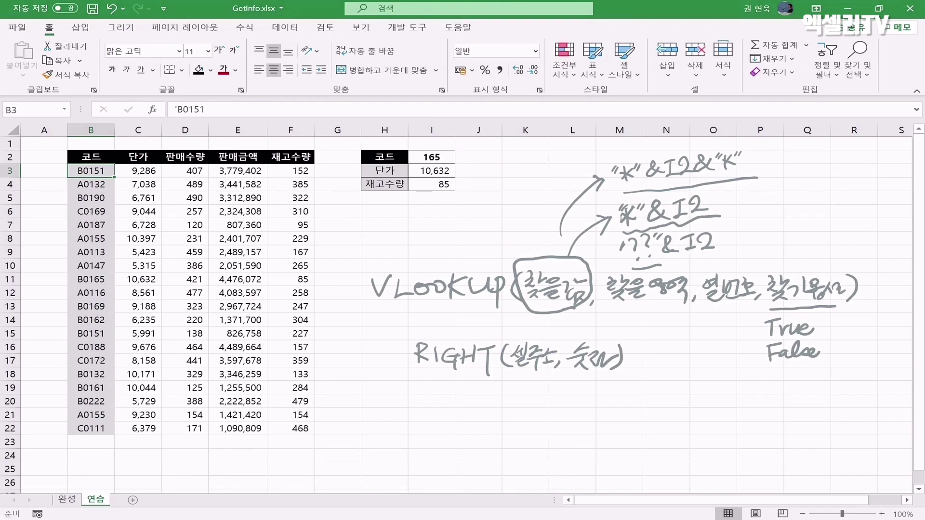
# - Handwrite the function name VALUE beneath the RIGHT syntax note
pyautogui.moveTo(416, 384); pyautogui.dragTo(430, 383)
pyautogui.moveTo(434, 403)
pyautogui.mouseDown()
pyautogui.moveTo(448, 406)
pyautogui.moveTo(448, 395)
pyautogui.mouseUp()
pyautogui.moveTo(458, 385)
pyautogui.mouseDown()
pyautogui.moveTo(471, 403)
pyautogui.moveTo(492, 405)
pyautogui.moveTo(501, 392)
pyautogui.moveTo(516, 405)
pyautogui.mouseUp()
pyautogui.moveTo(503, 395); pyautogui.dragTo(515, 394)
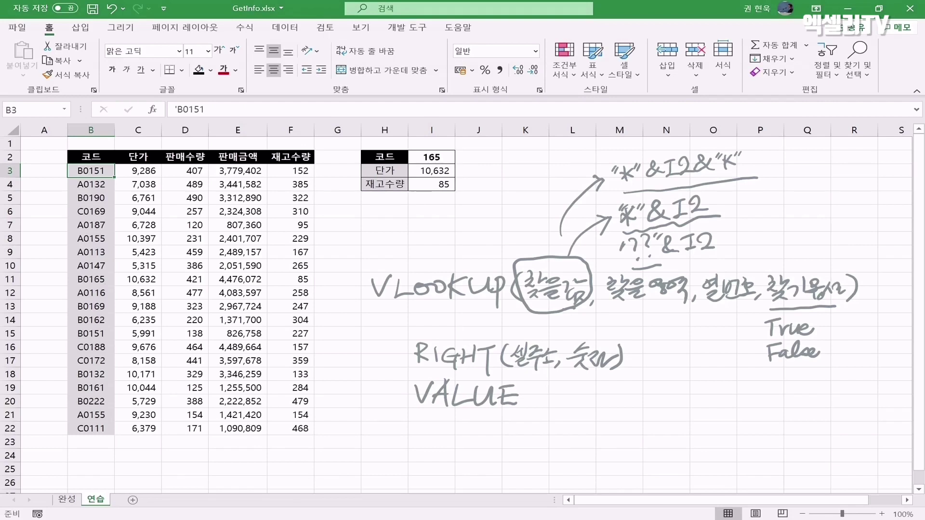
# - Enter =RIGHT(B22,3) in cell I22 to extract the last three characters of the code in B22
pyautogui.click(429, 428)
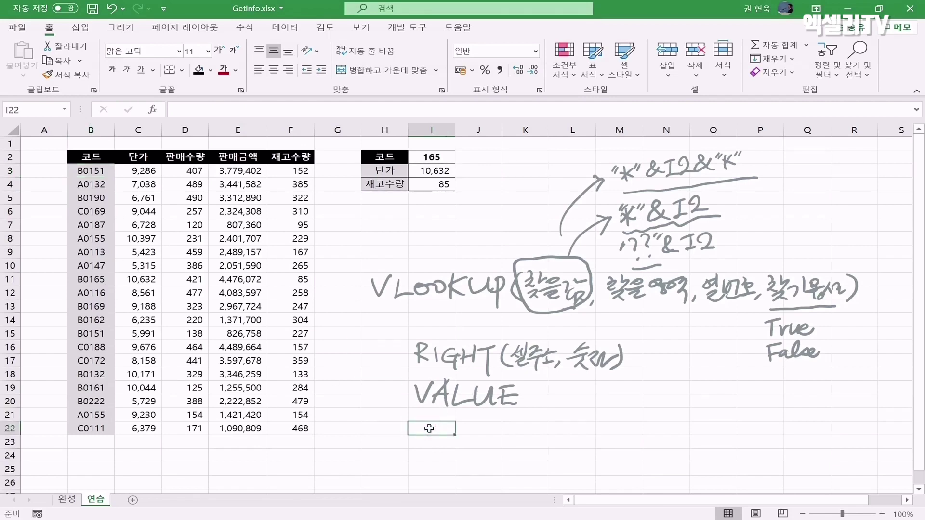
pyautogui.write('=')
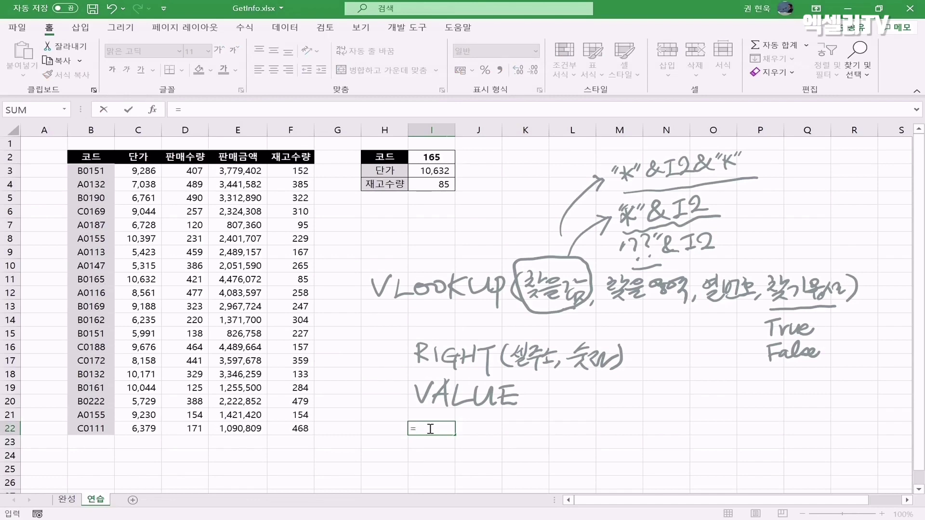
pyautogui.write('right(')
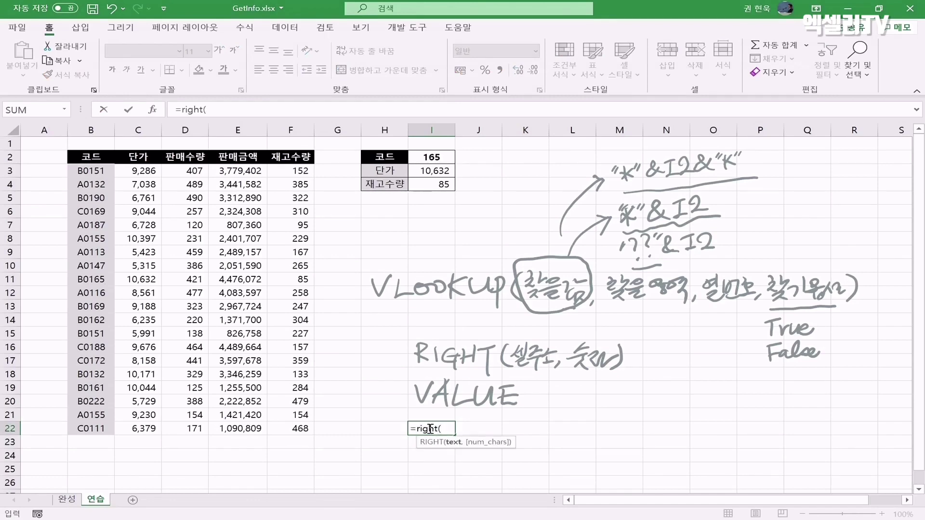
pyautogui.click(91, 430)
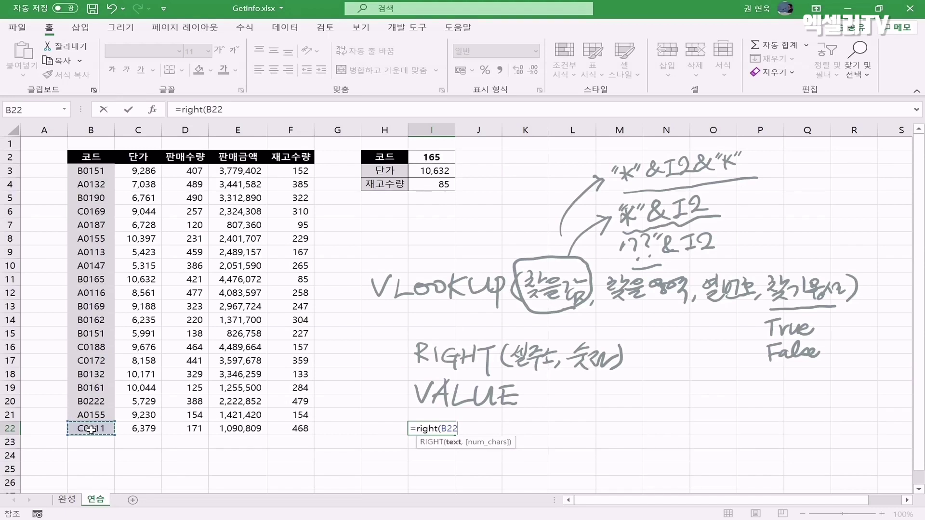
pyautogui.write(',3')
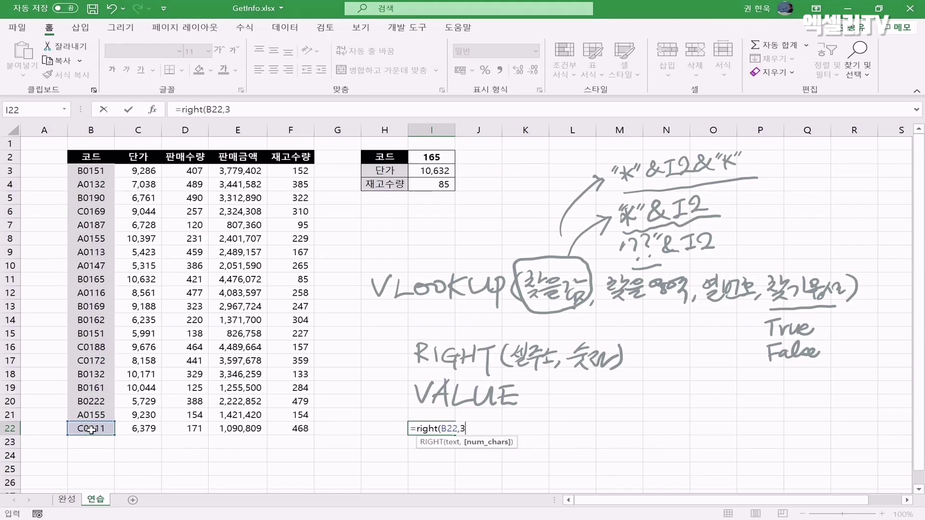
pyautogui.press('Return')
pyautogui.press('Up')
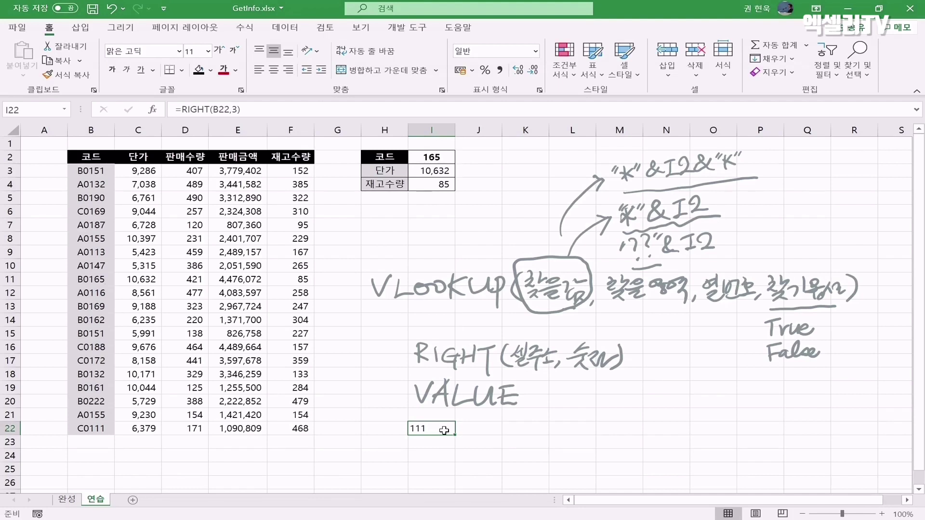
# - Enter =VALUE(I22) in cell J22 to convert the extracted text to a number, and select I22:J22
pyautogui.click(482, 435)
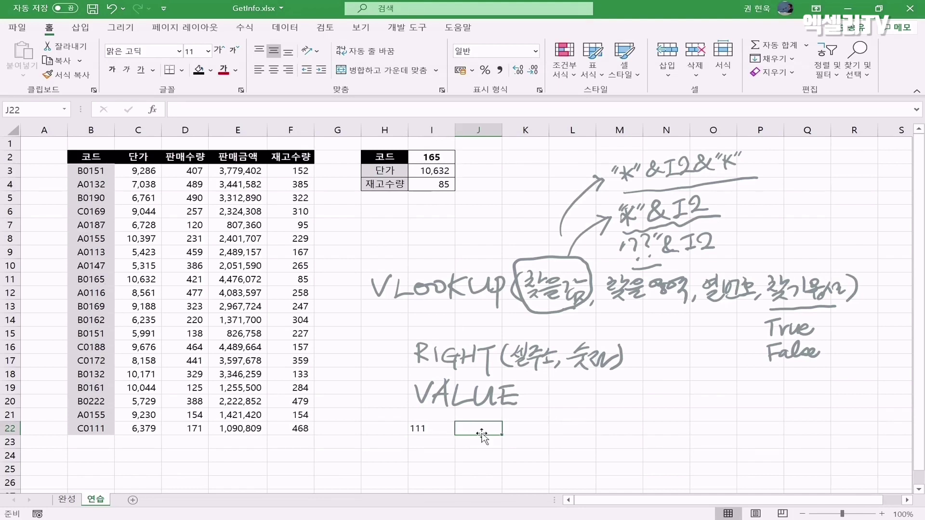
pyautogui.write('=')
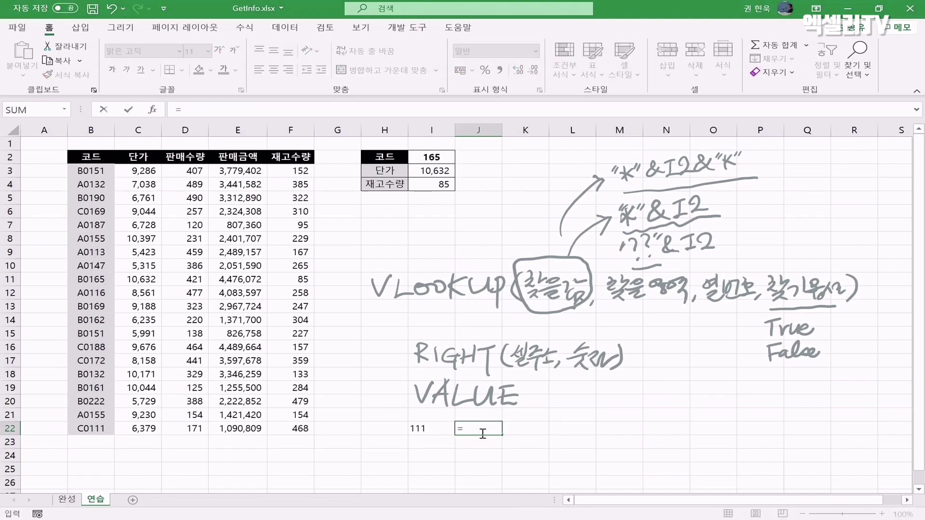
pyautogui.write('value(')
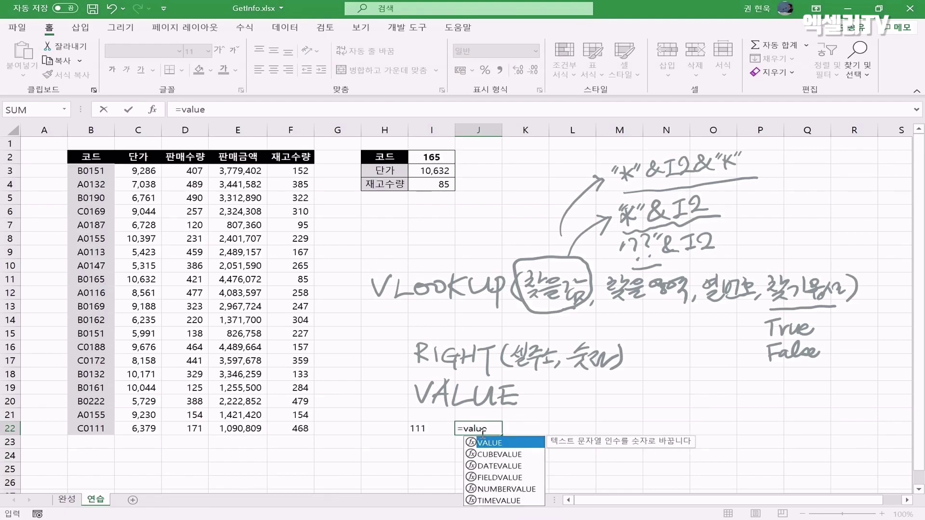
pyautogui.click(442, 429)
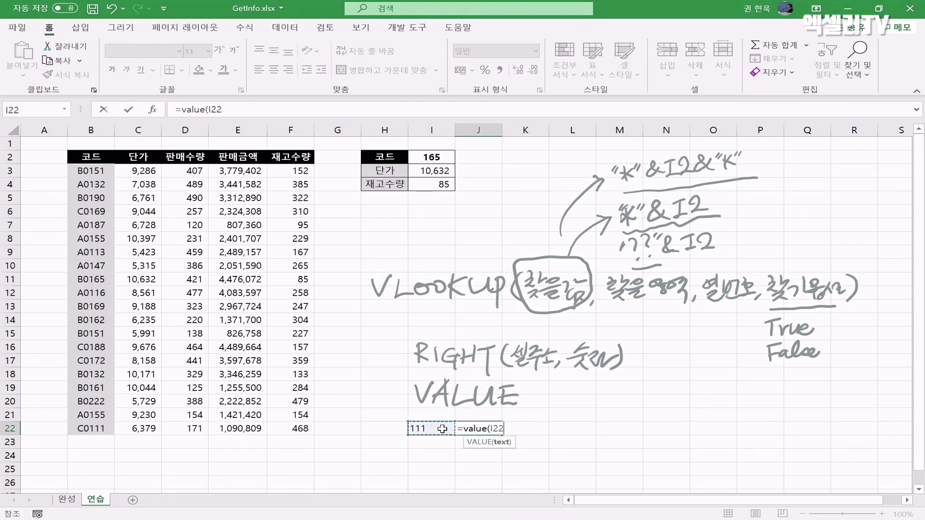
pyautogui.press('Return')
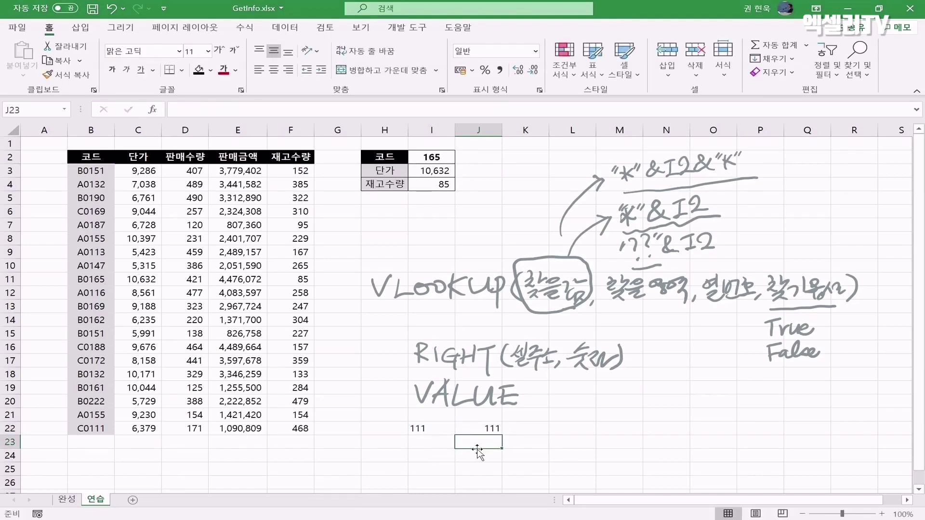
pyautogui.click(476, 429)
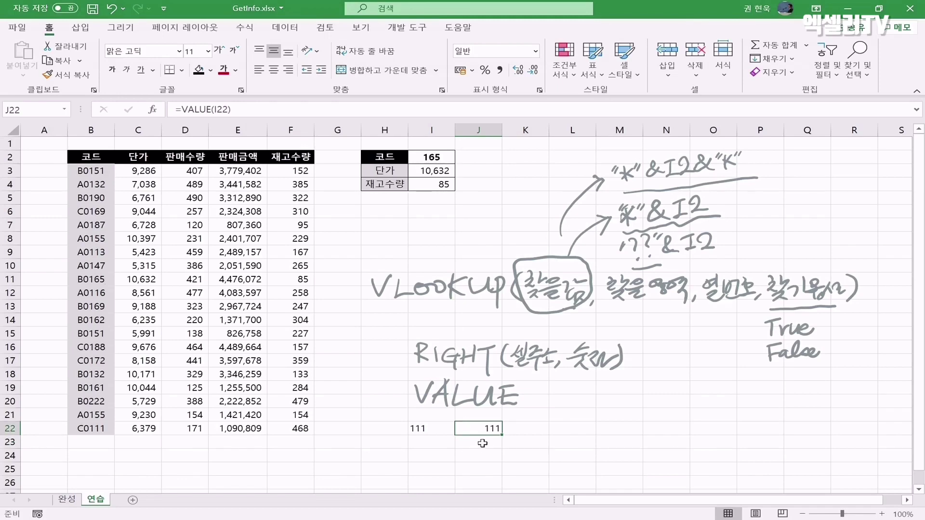
pyautogui.moveTo(440, 427); pyautogui.dragTo(480, 426)
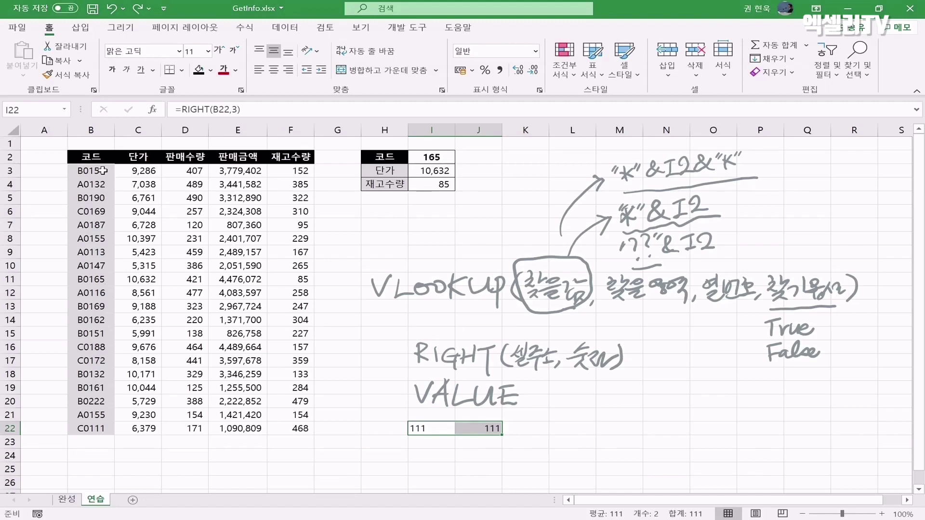
# - Start a new conditional formatting rule for B3:F22 that uses a formula to determine which cells to format
pyautogui.moveTo(103, 170)
pyautogui.mouseDown()
pyautogui.moveTo(241, 309)
pyautogui.moveTo(282, 393)
pyautogui.moveTo(281, 429)
pyautogui.mouseUp()
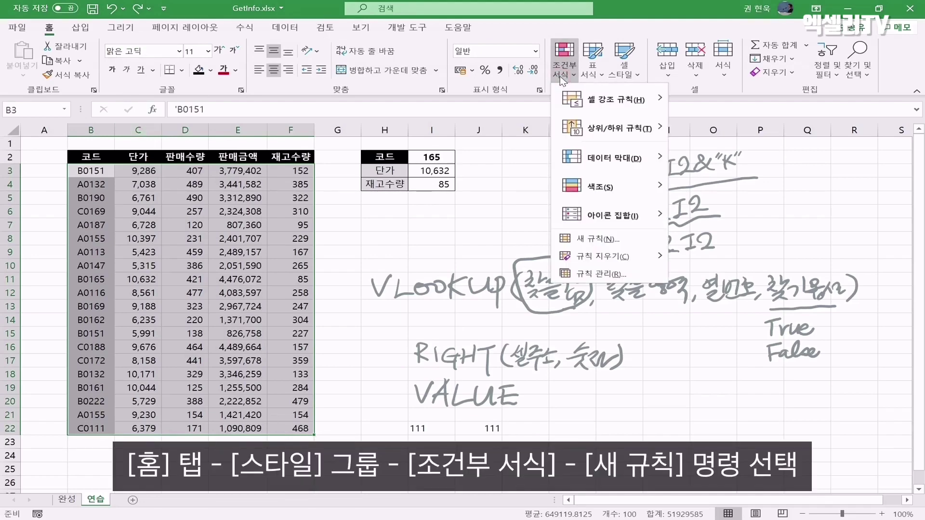
pyautogui.click(638, 239)
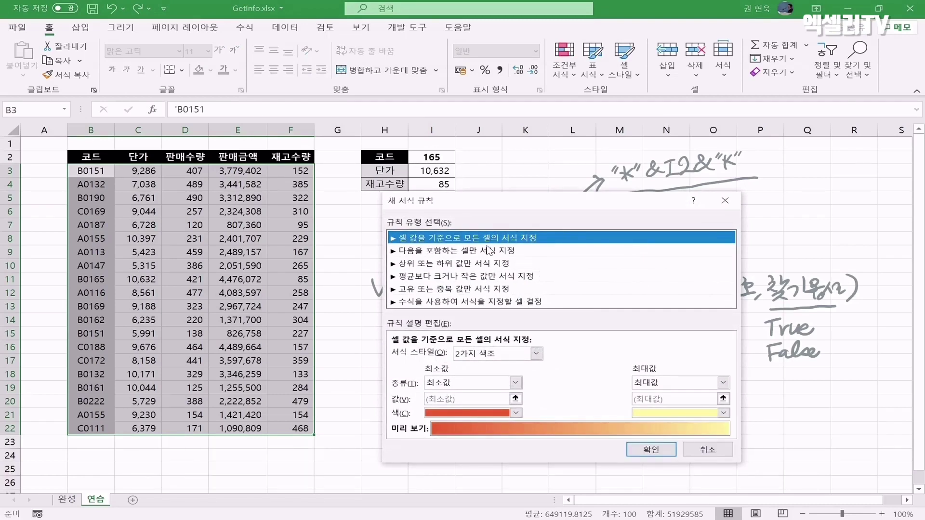
pyautogui.click(466, 304)
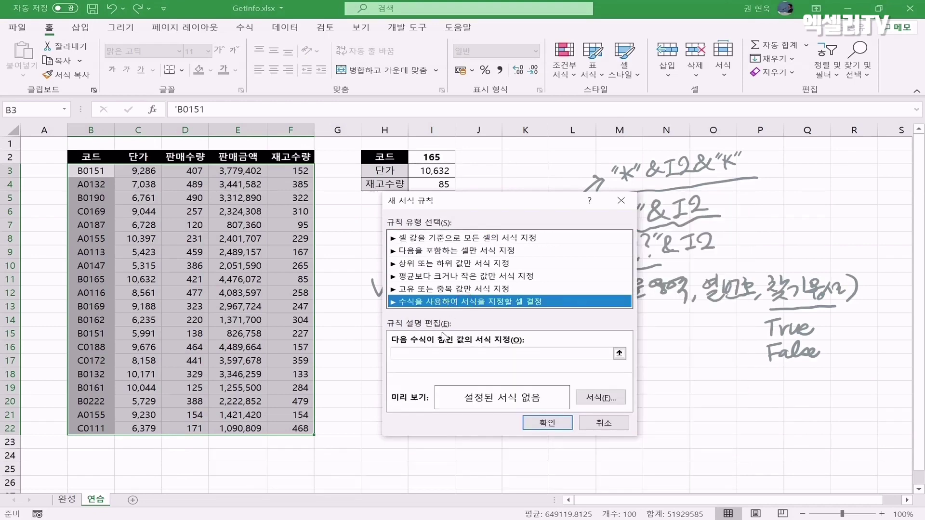
pyautogui.click(414, 354)
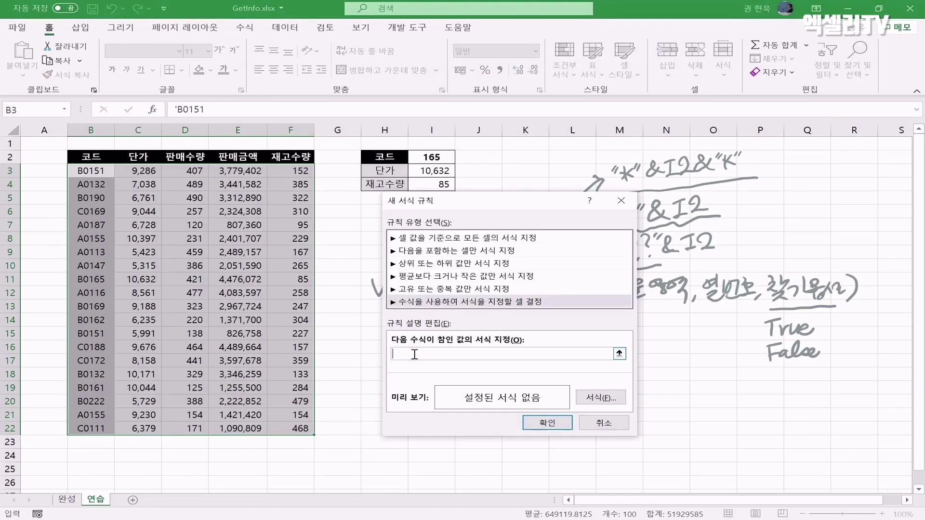
# - Enter the rule formula =right($B3,3)=$I$2 to compare each code's last three characters with the lookup code
pyautogui.write('=')
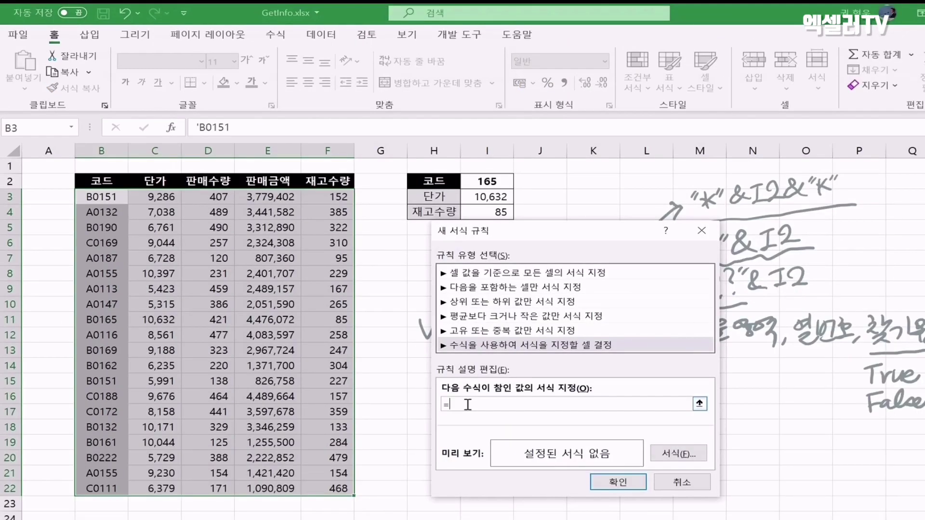
pyautogui.write('right(')
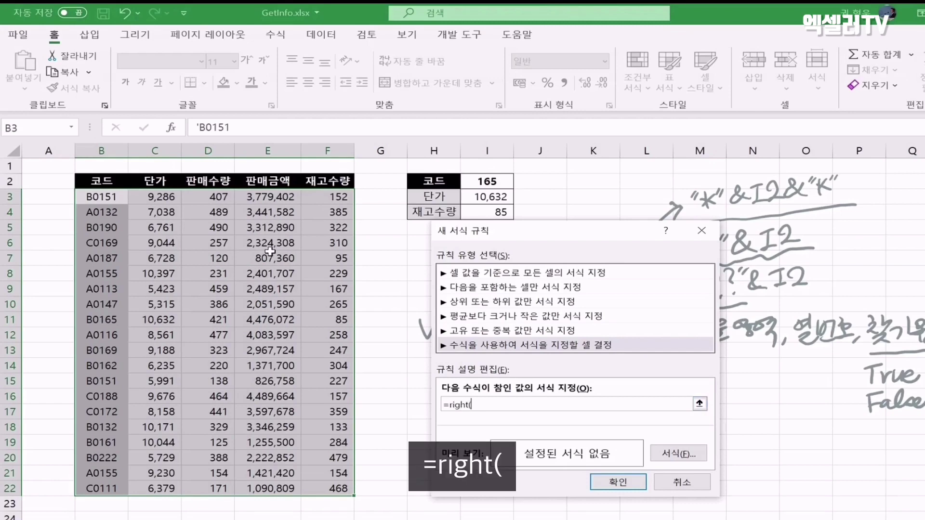
pyautogui.click(99, 198)
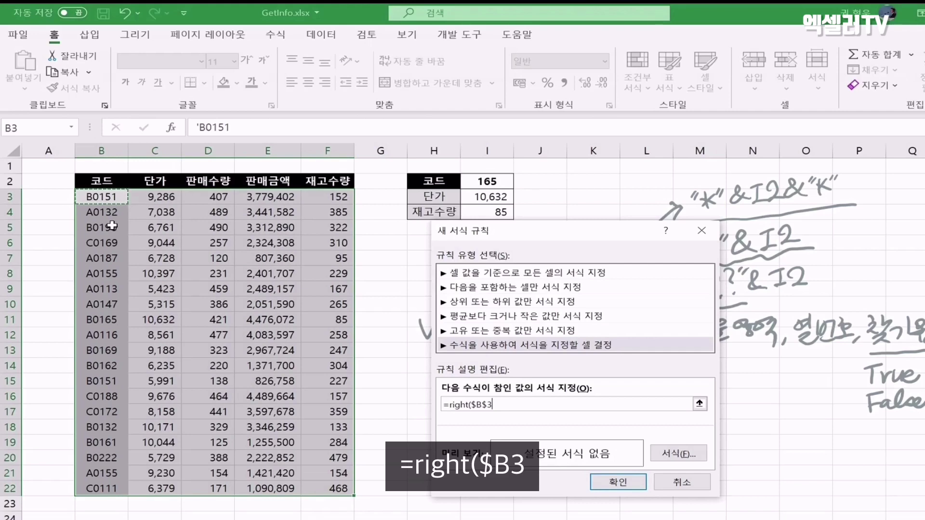
pyautogui.press('F4')
pyautogui.press('F4')
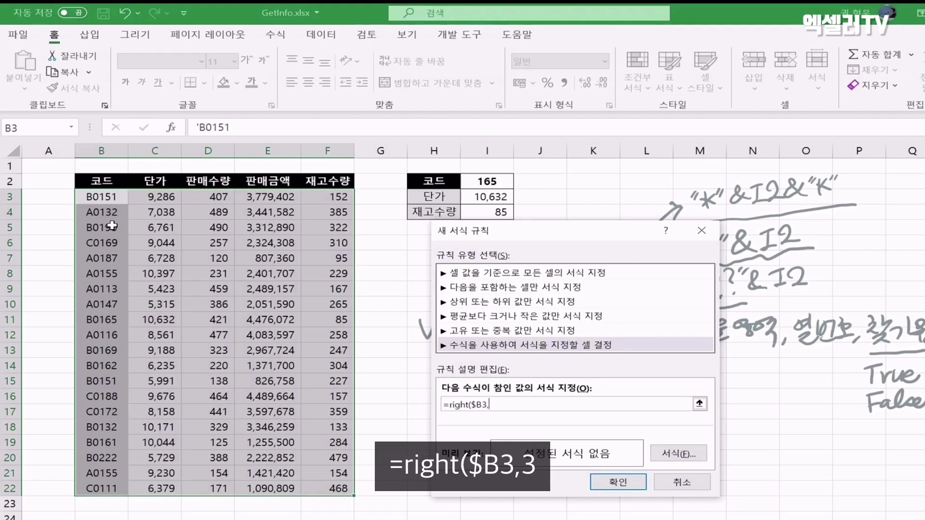
pyautogui.write('3)')
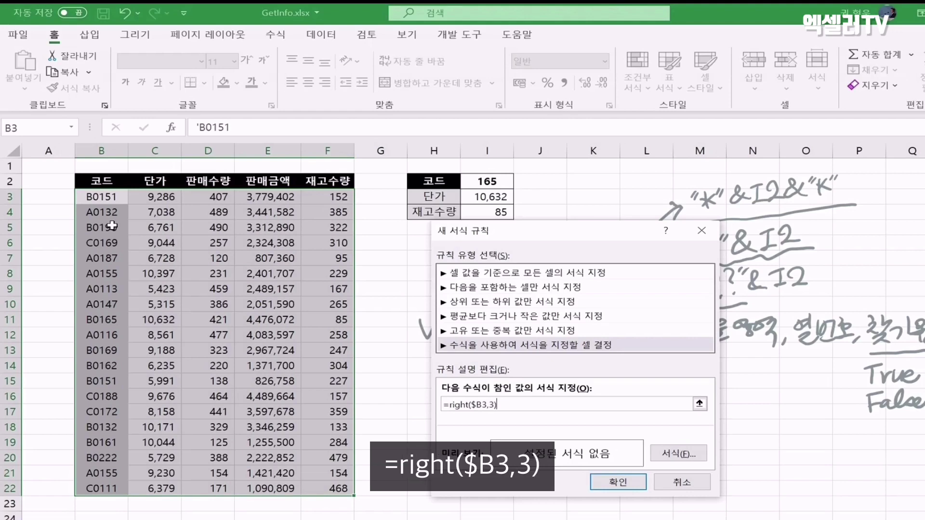
pyautogui.write('=')
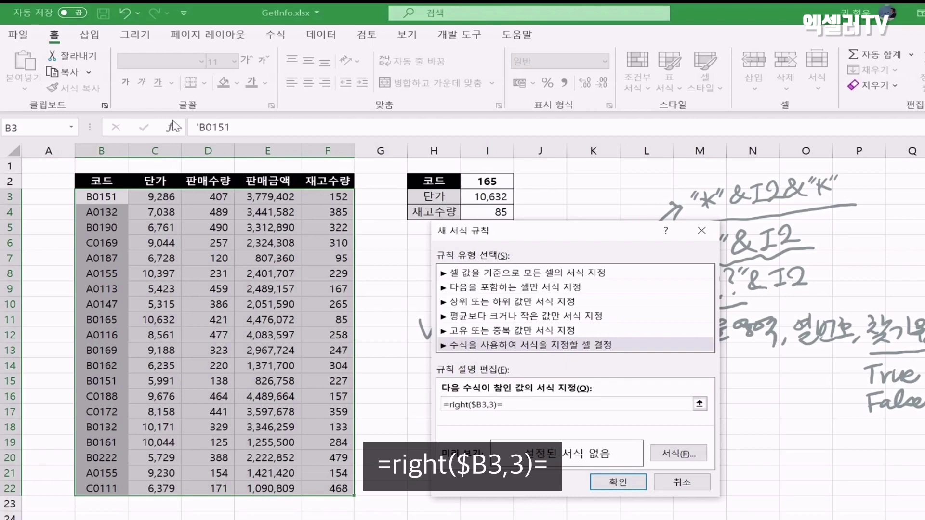
pyautogui.click(501, 181)
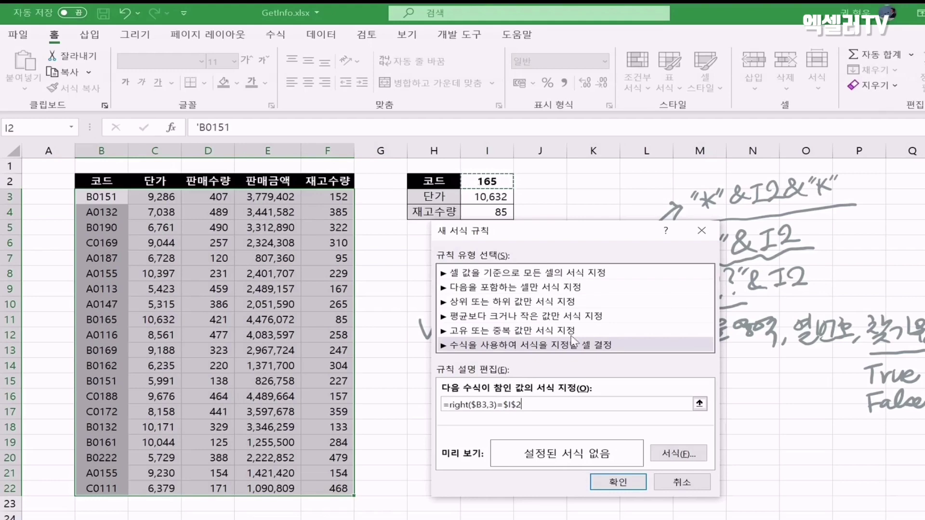
# - Wrap the RIGHT function in VALUE so the rule formula reads =value(right($B3,3))=$I$2
pyautogui.click(447, 405)
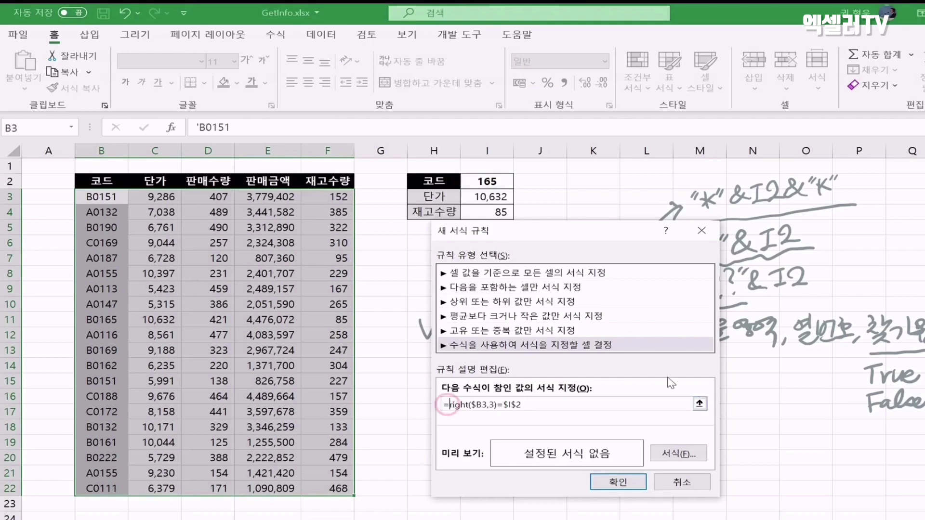
pyautogui.write('value(')
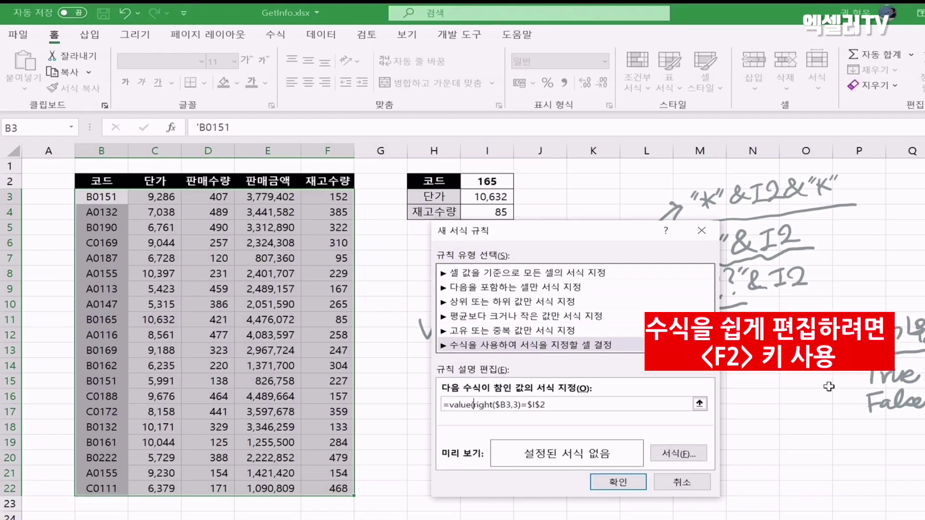
pyautogui.press('Right')
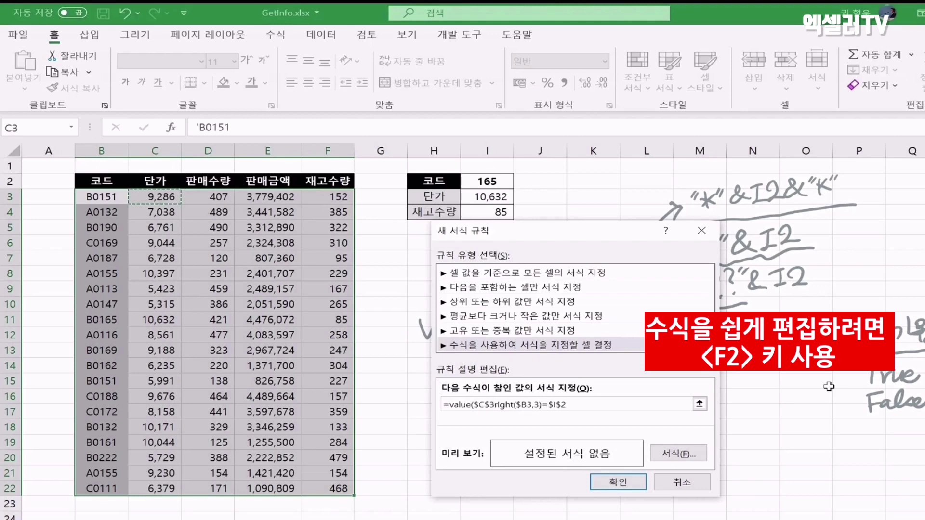
pyautogui.press('BackSpace')
pyautogui.press('BackSpace')
pyautogui.press('BackSpace')
pyautogui.press('BackSpace')
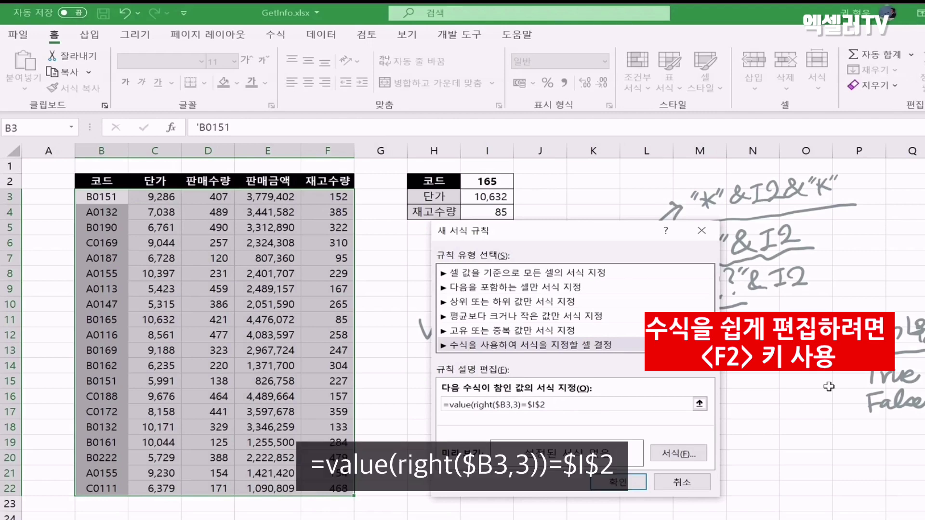
pyautogui.press('Right')
pyautogui.press('Right')
pyautogui.press('Right')
pyautogui.press('Right')
pyautogui.press('Right')
pyautogui.press('Right')
pyautogui.press('Right')
pyautogui.press('Right')
pyautogui.press('Right')
pyautogui.press('Right')
pyautogui.press('Right')
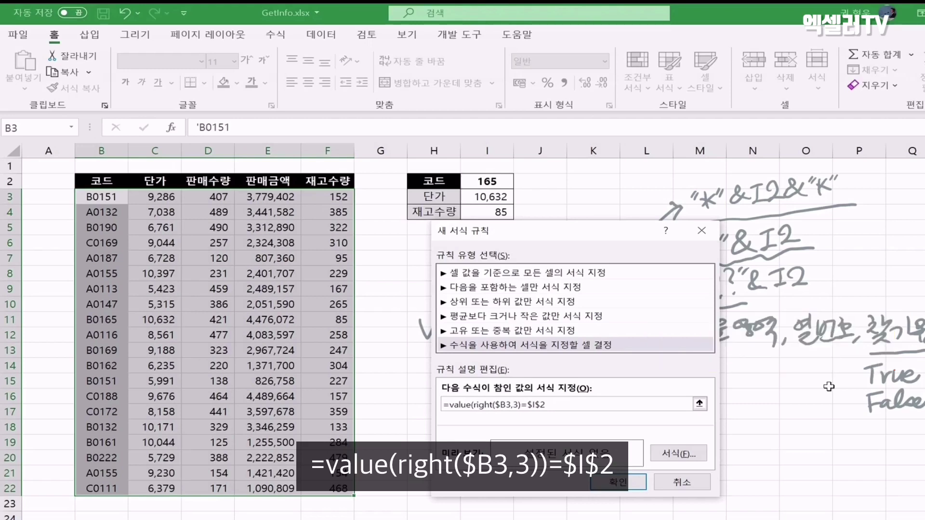
pyautogui.write(')')
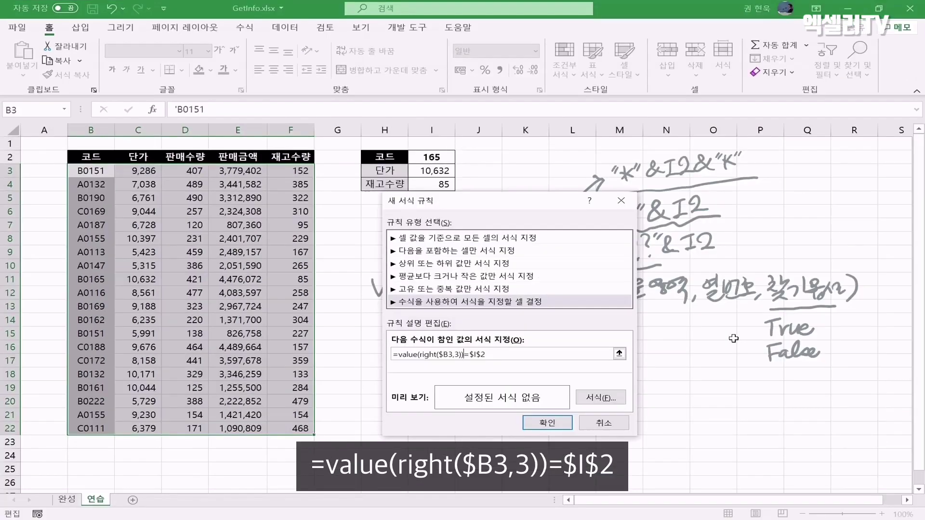
# - Give the rule a bright yellow fill and apply it to the table
pyautogui.click(614, 402)
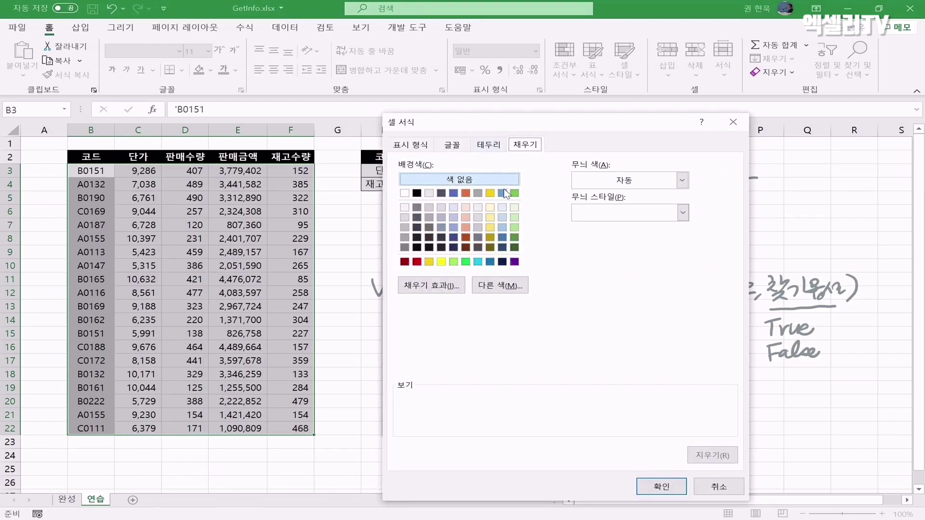
pyautogui.click(442, 262)
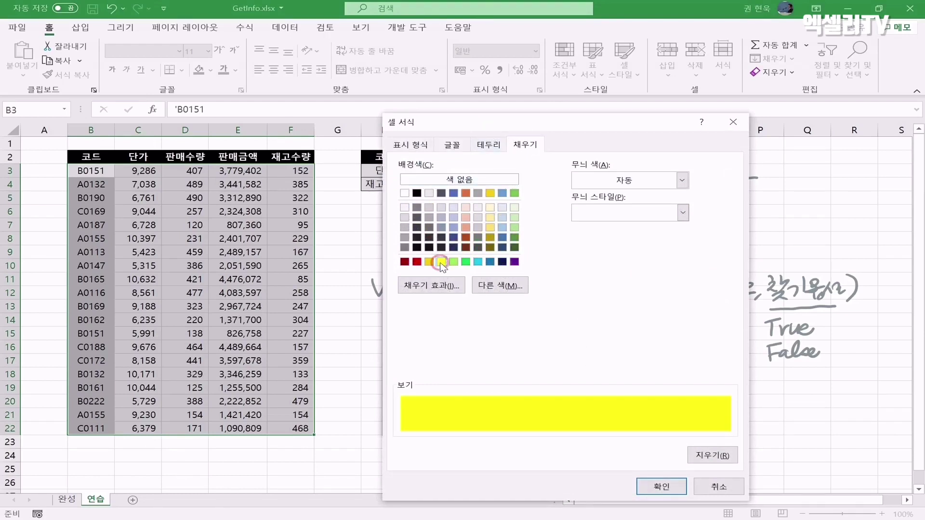
pyautogui.click(655, 489)
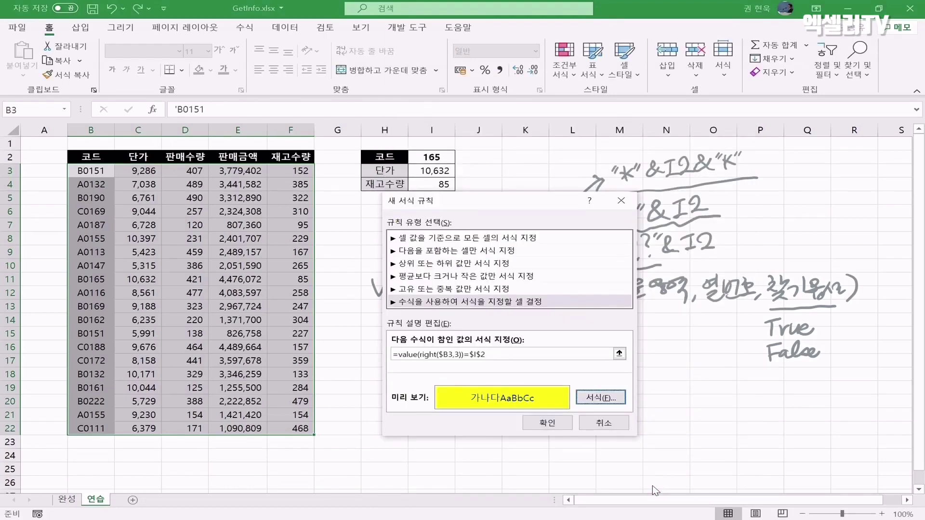
pyautogui.click(550, 424)
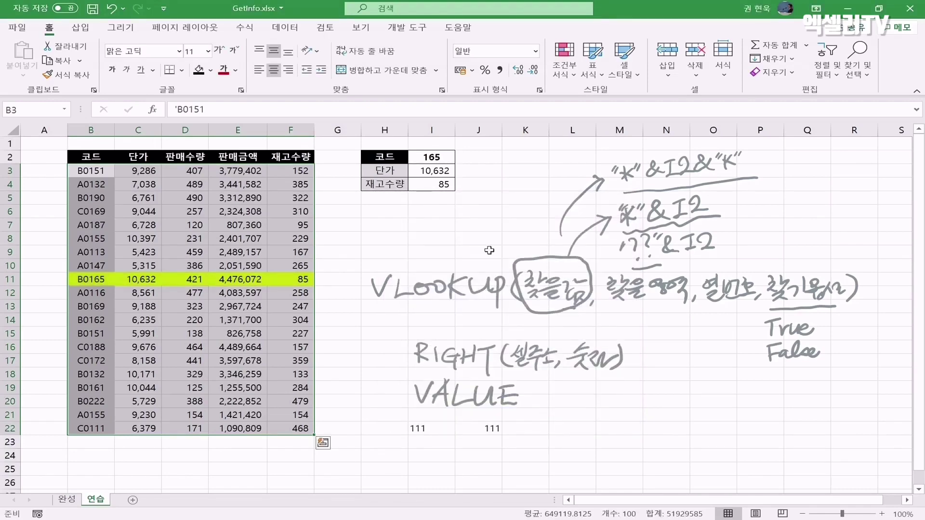
# - Test the row highlighting by entering 162 and 222 in turn as the lookup code in cell I2
pyautogui.click(436, 156)
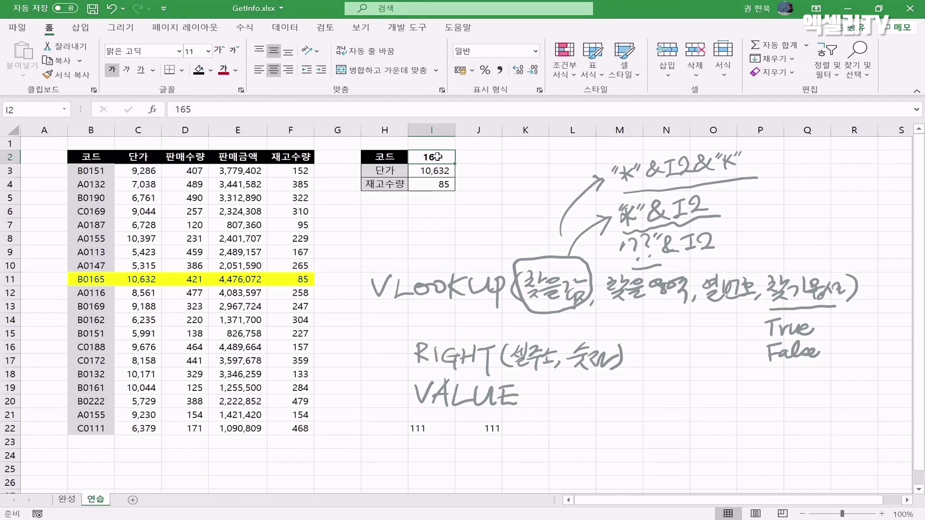
pyautogui.write('162')
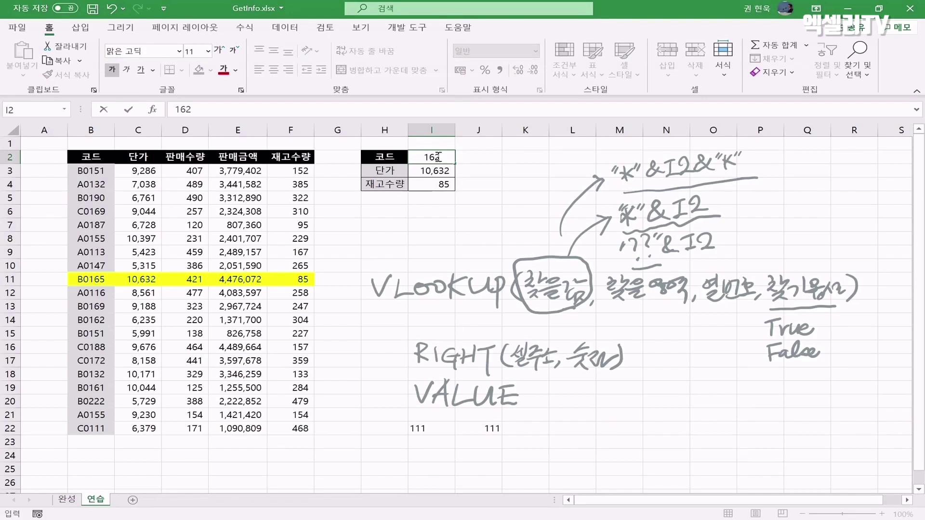
pyautogui.press('Return')
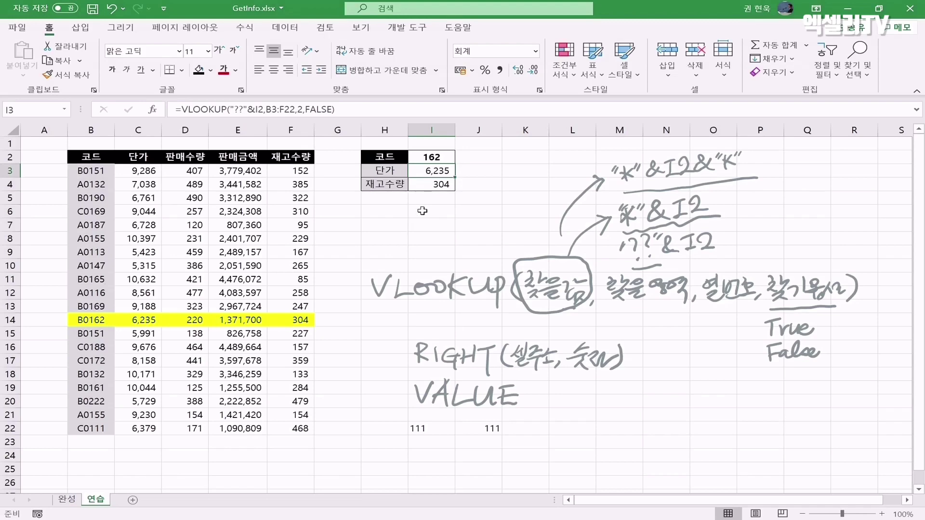
pyautogui.click(427, 156)
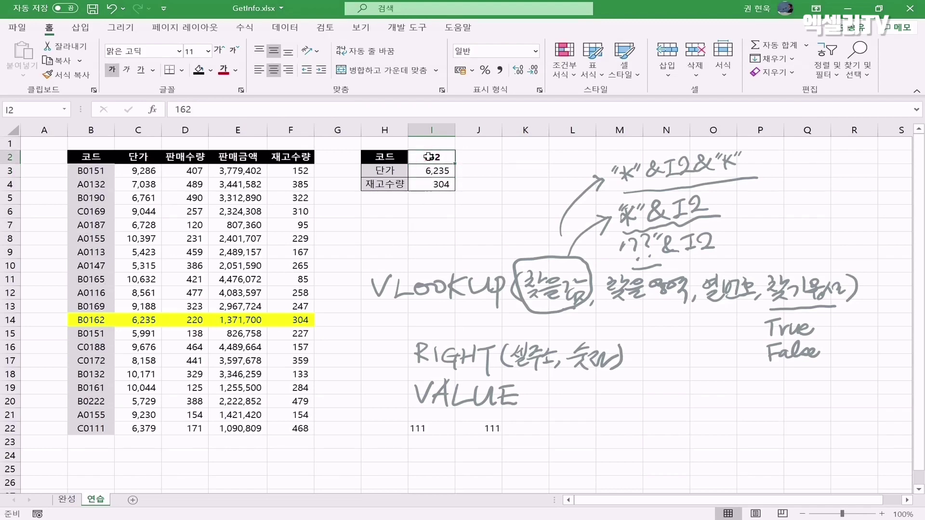
pyautogui.write('222')
pyautogui.press('Return')
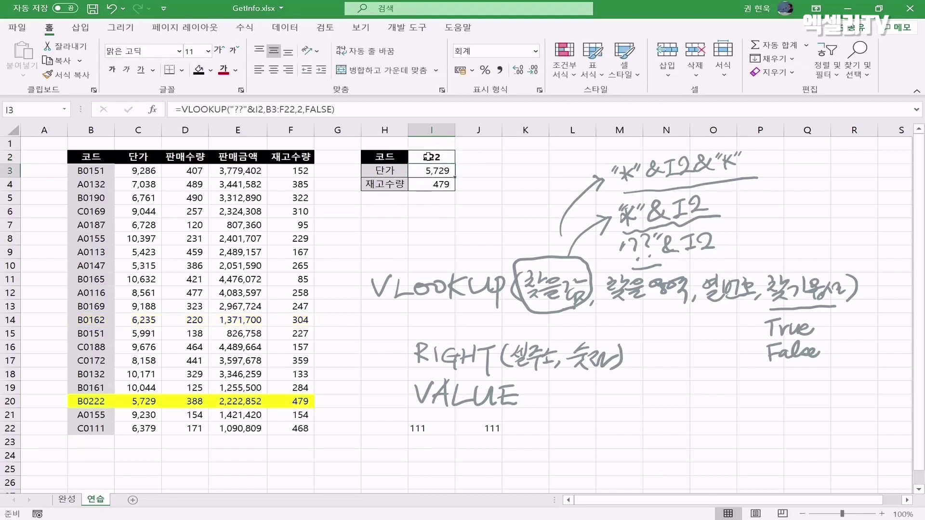